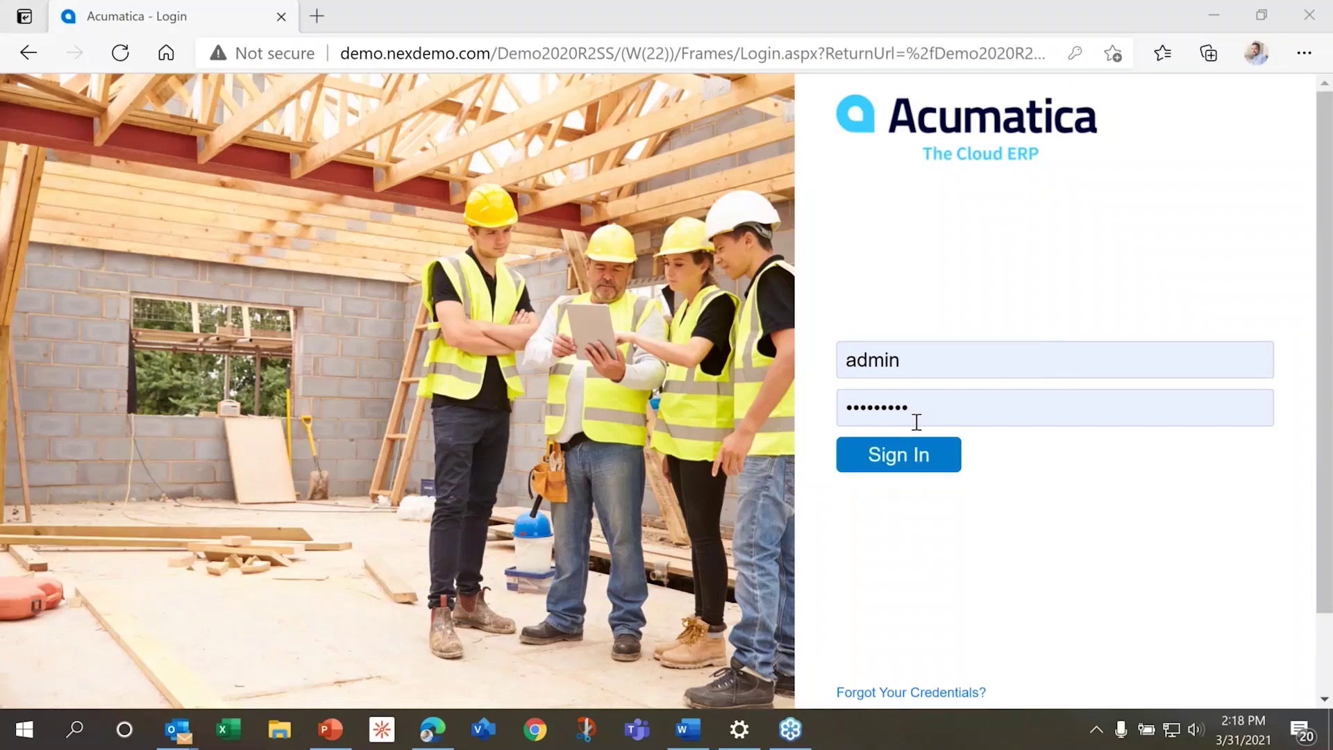
# Sign in and browse the dashboard's cost table and estimate charts, including CSTRDEV's 3,678,529.00 revised estimate.
pyautogui.click(911, 456)
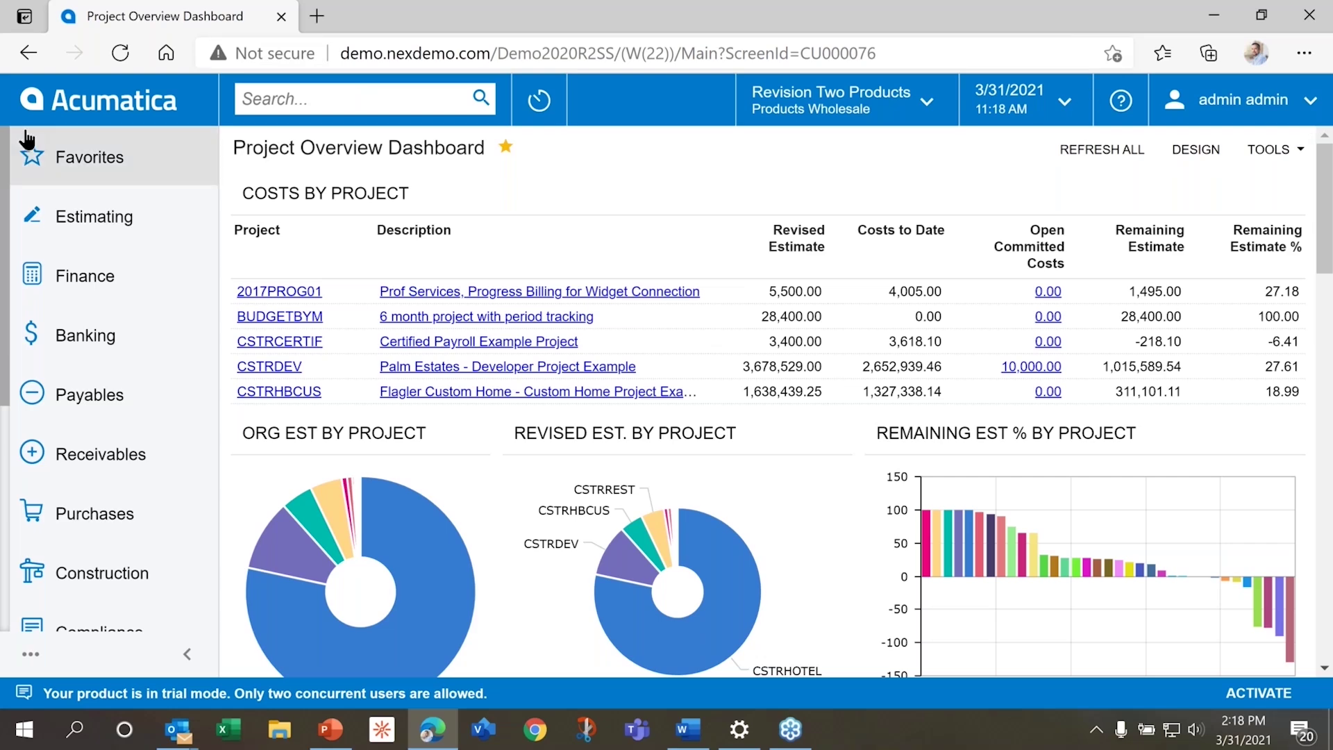
pyautogui.scroll(-3, 76, 222)
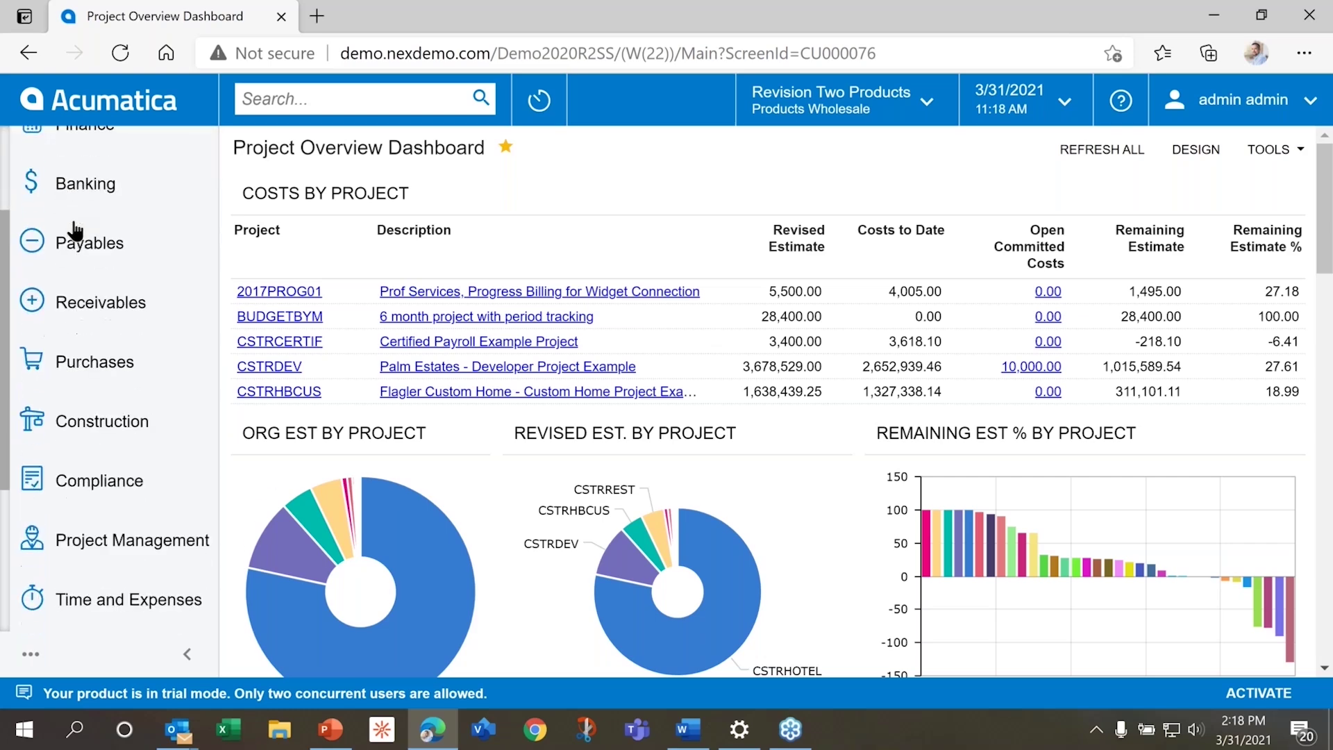
pyautogui.scroll(3, 76, 231)
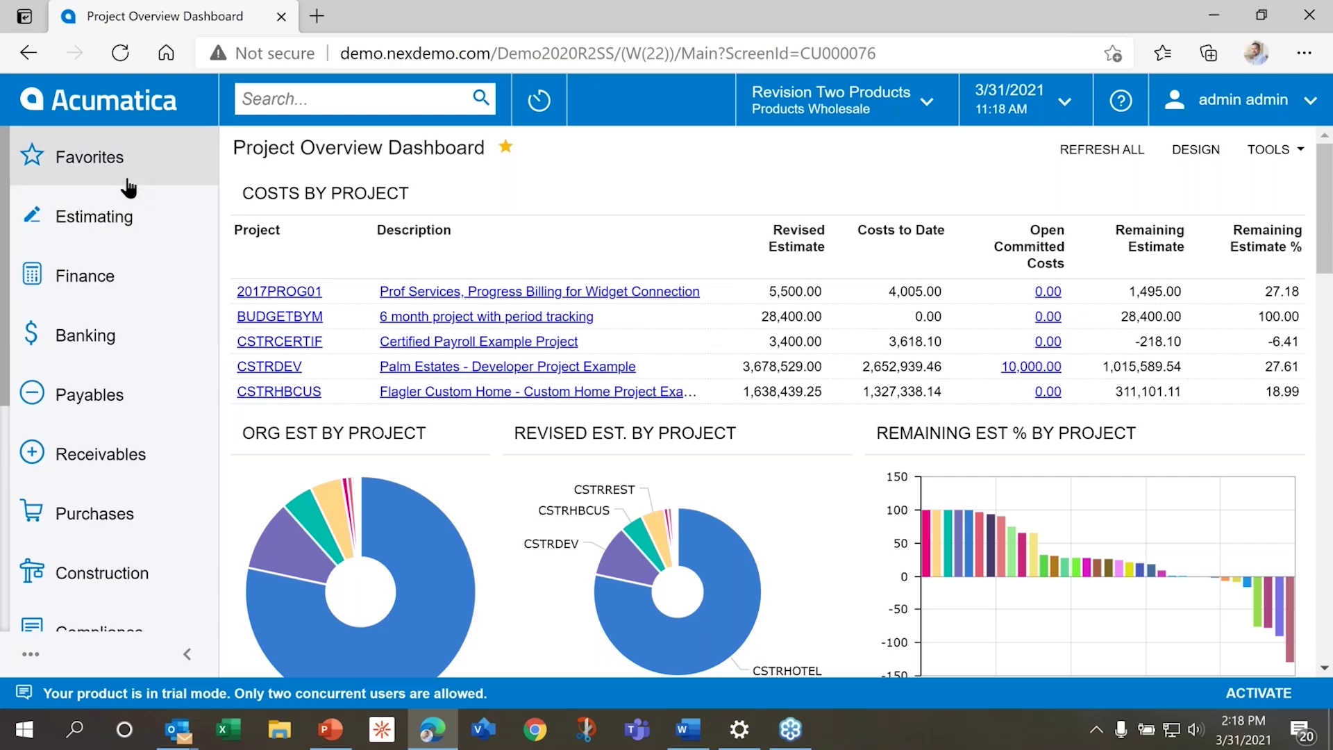
pyautogui.scroll(-3, 127, 200)
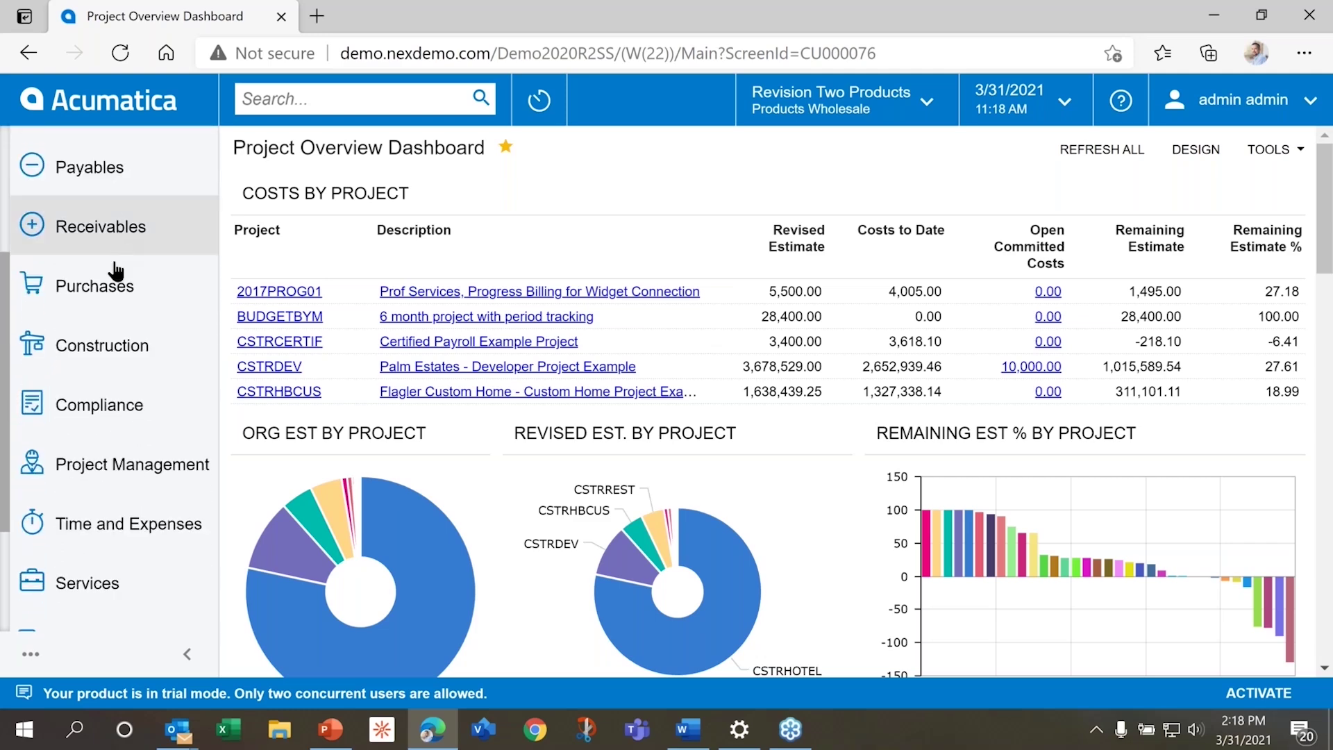
pyautogui.scroll(3, 132, 202)
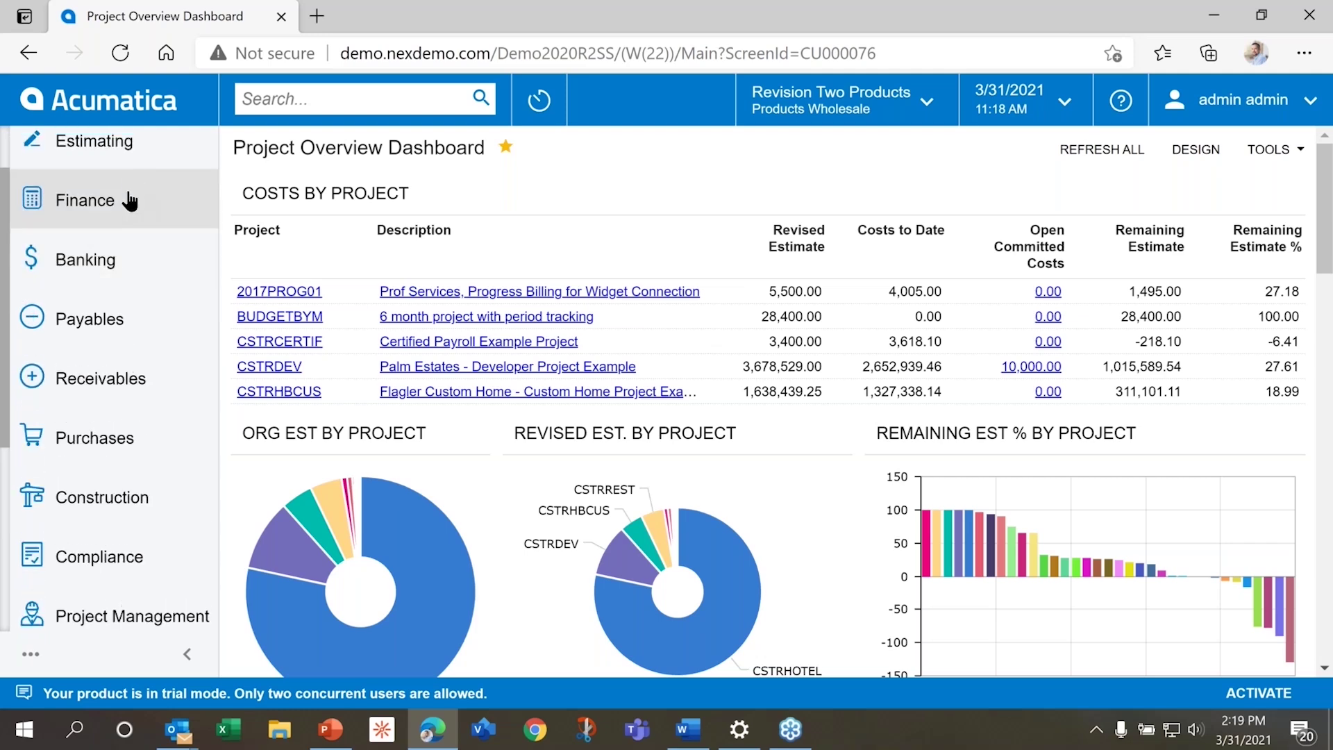
pyautogui.scroll(-5, 126, 283)
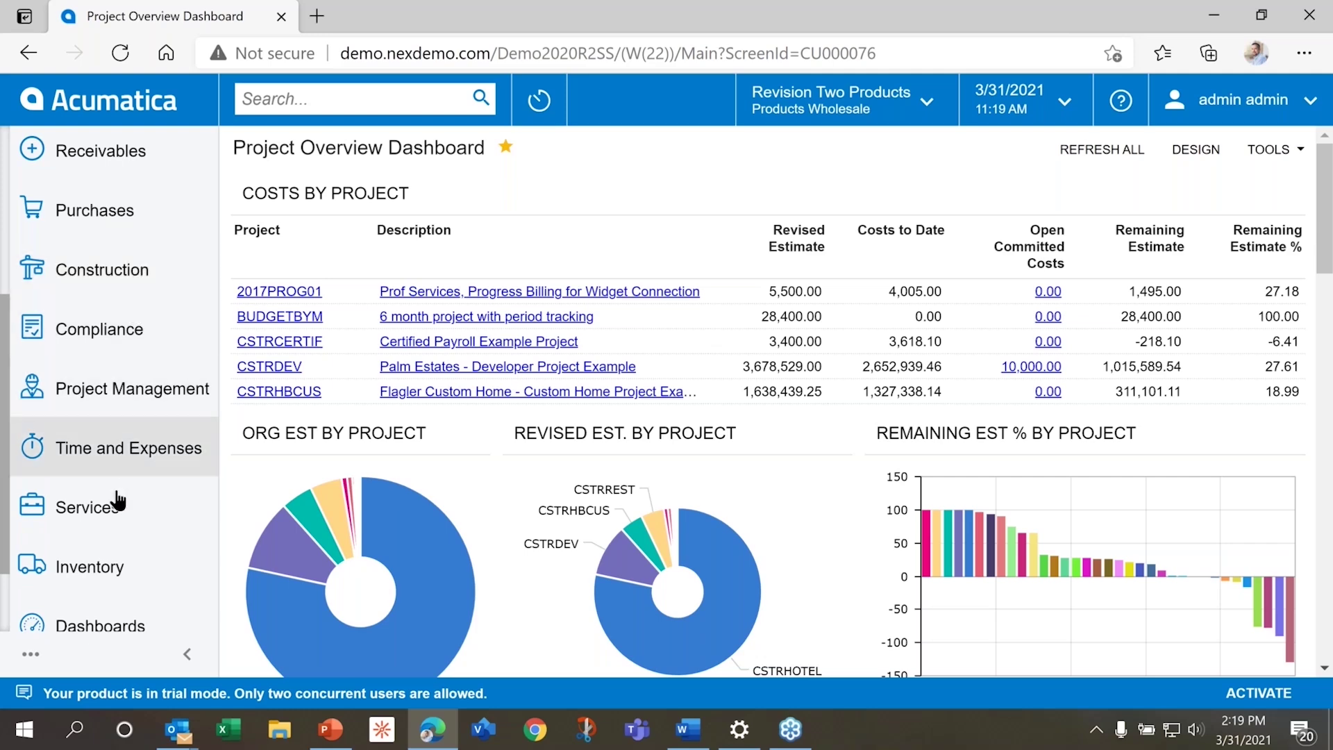
pyautogui.scroll(1, 130, 510)
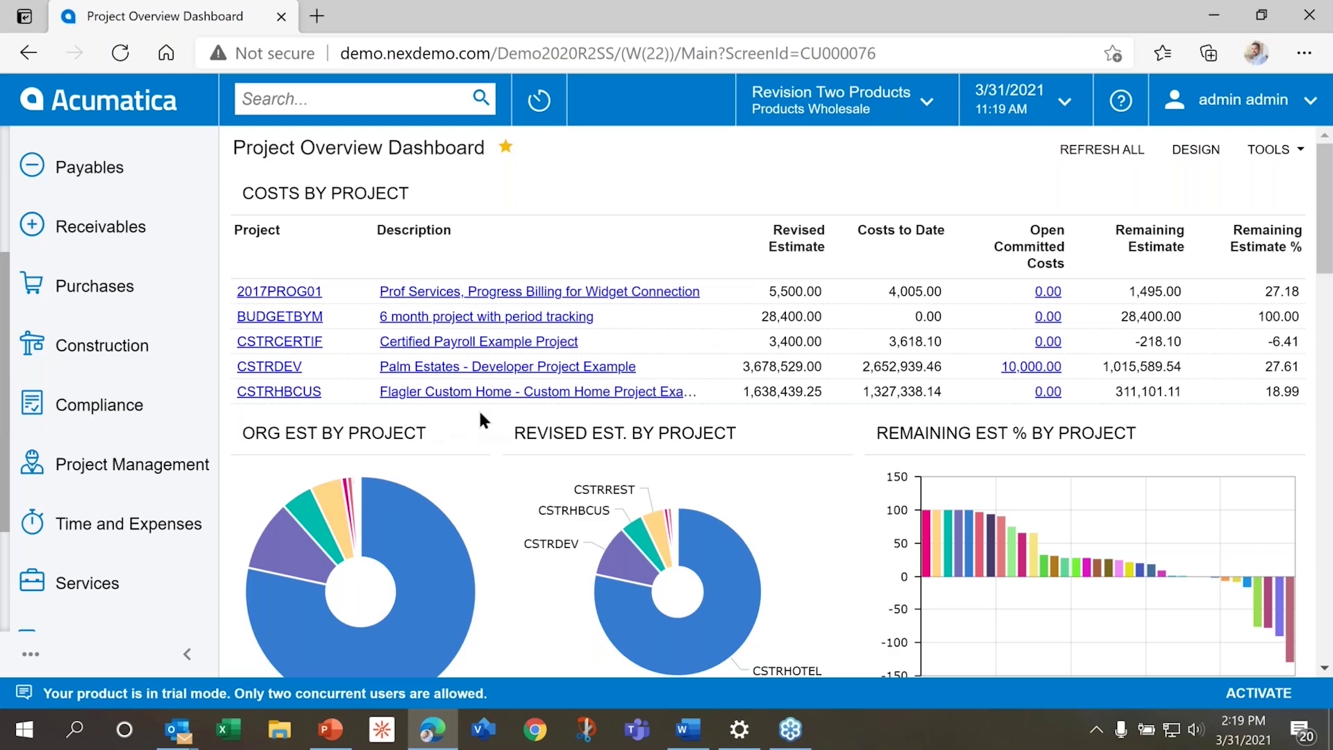
pyautogui.scroll(-3, 484, 419)
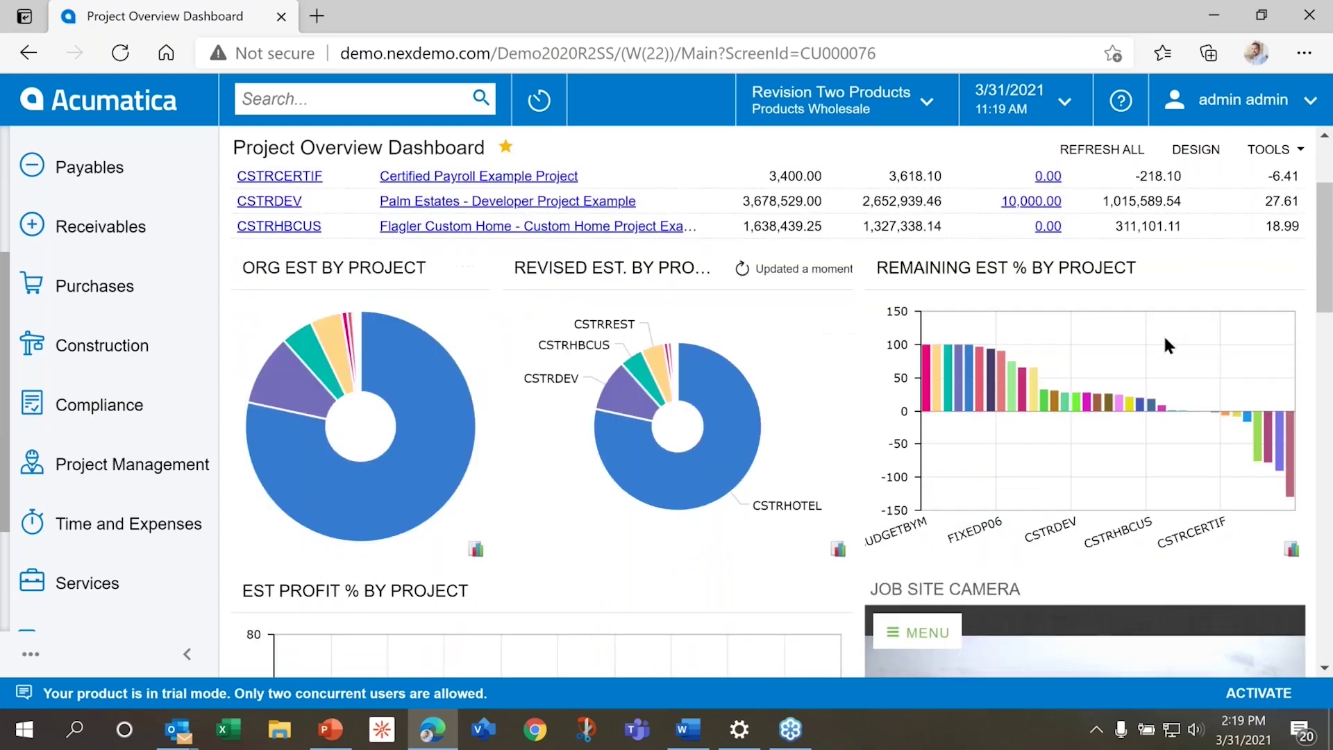
pyautogui.scroll(3, 990, 222)
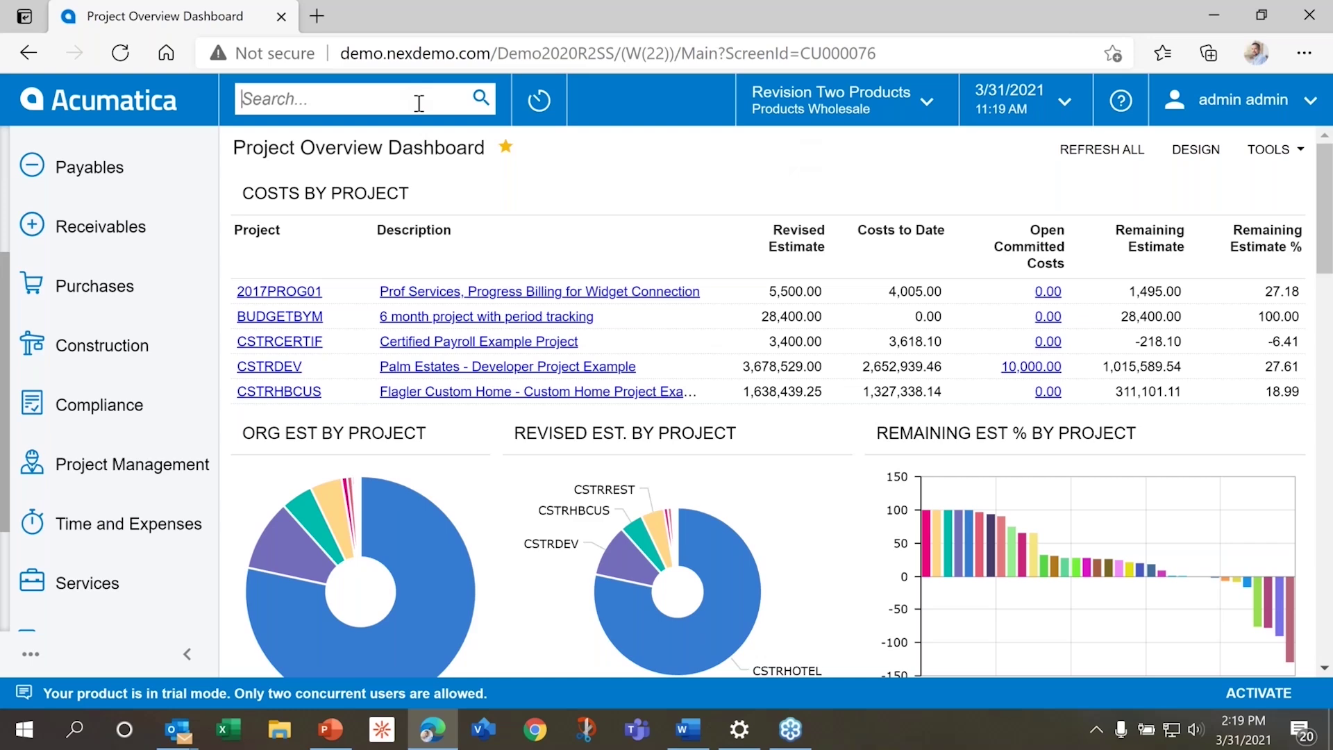
# Search for 'compliance' and show the matching Help Topics results.
pyautogui.write('compliance')
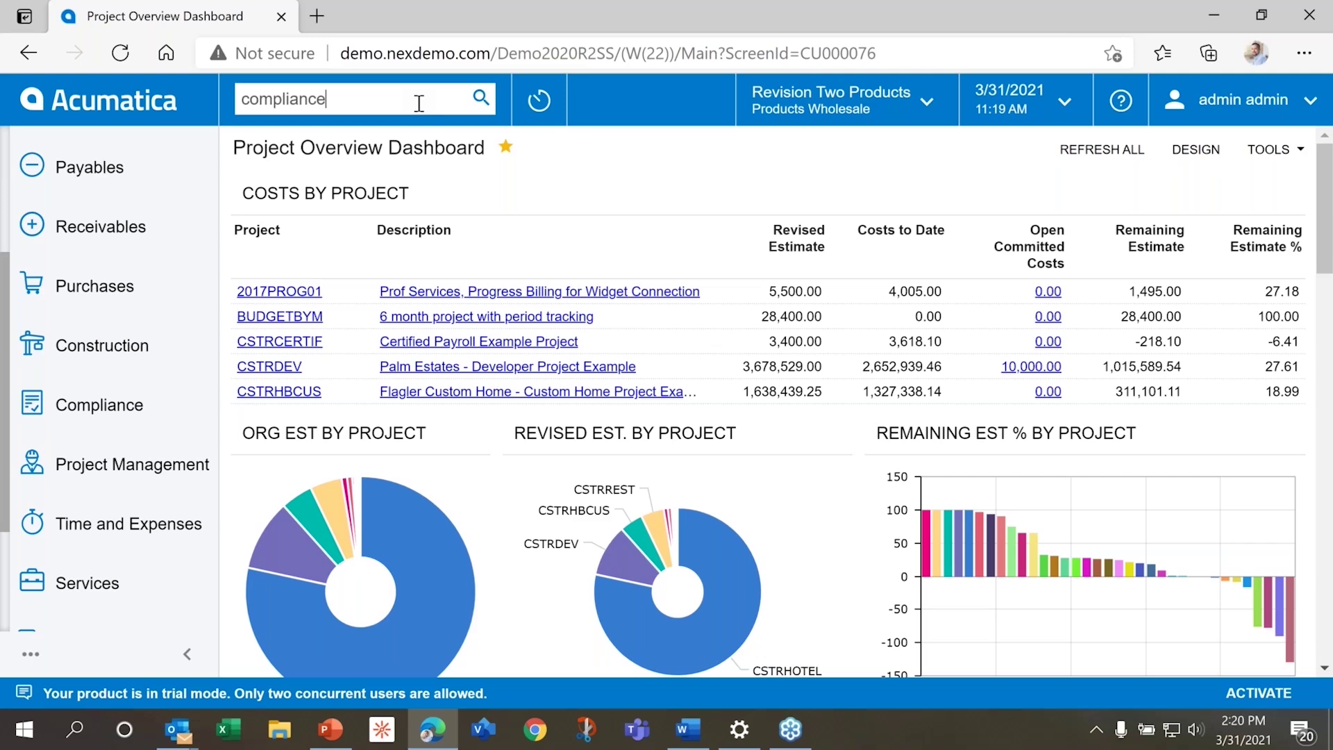
pyautogui.press('Return')
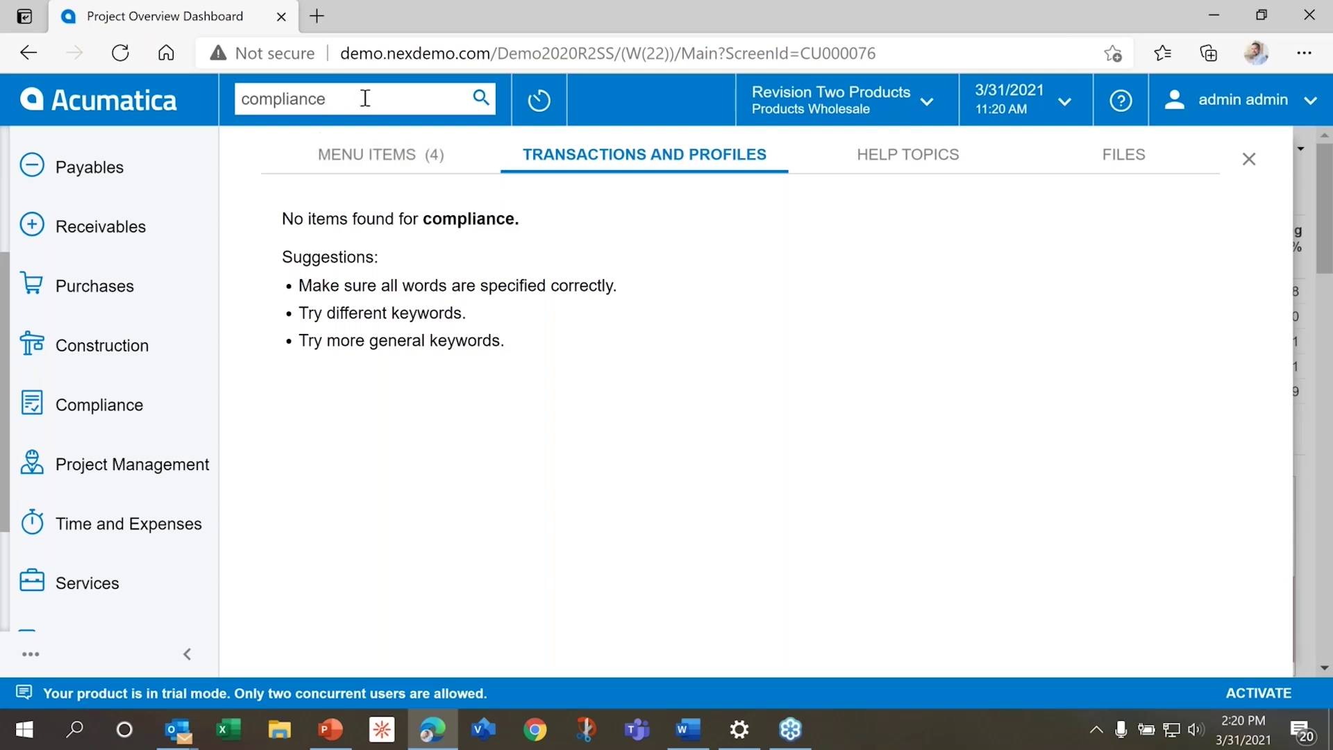
pyautogui.moveTo(327, 98); pyautogui.dragTo(259, 99)
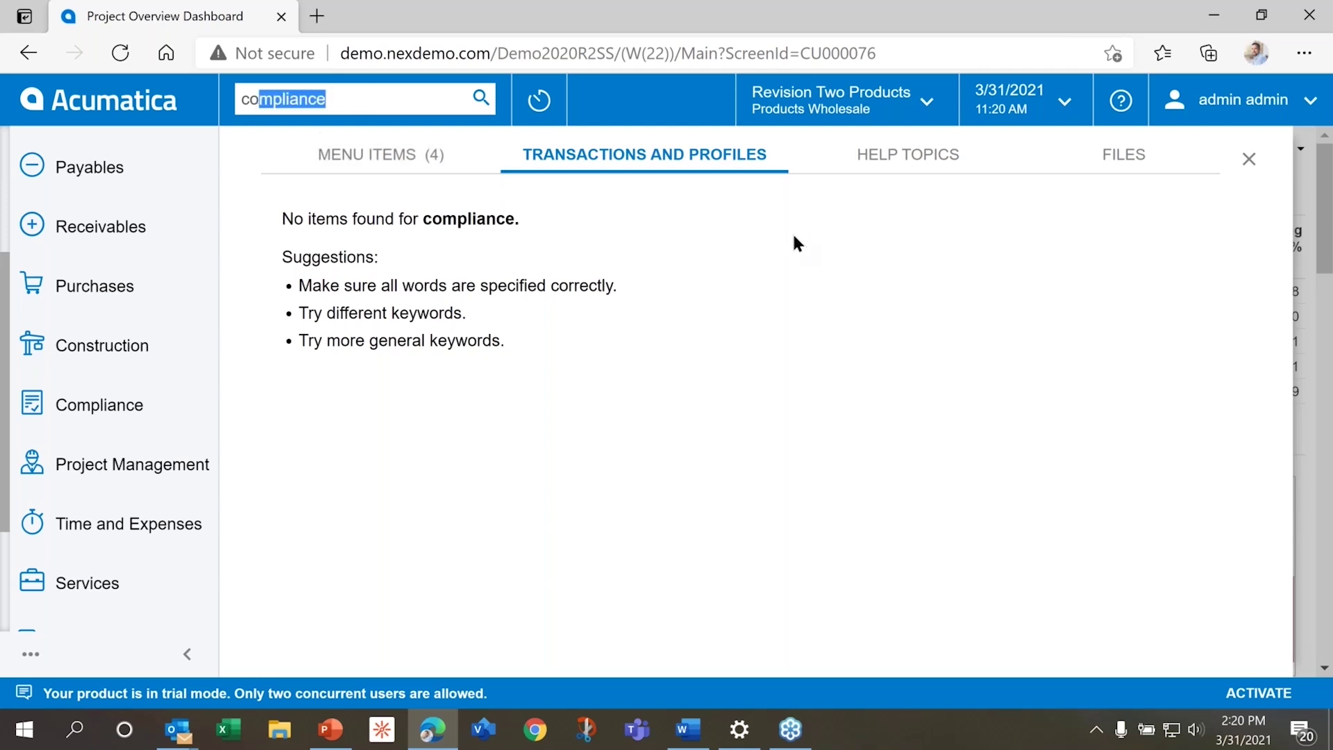
pyautogui.click(879, 162)
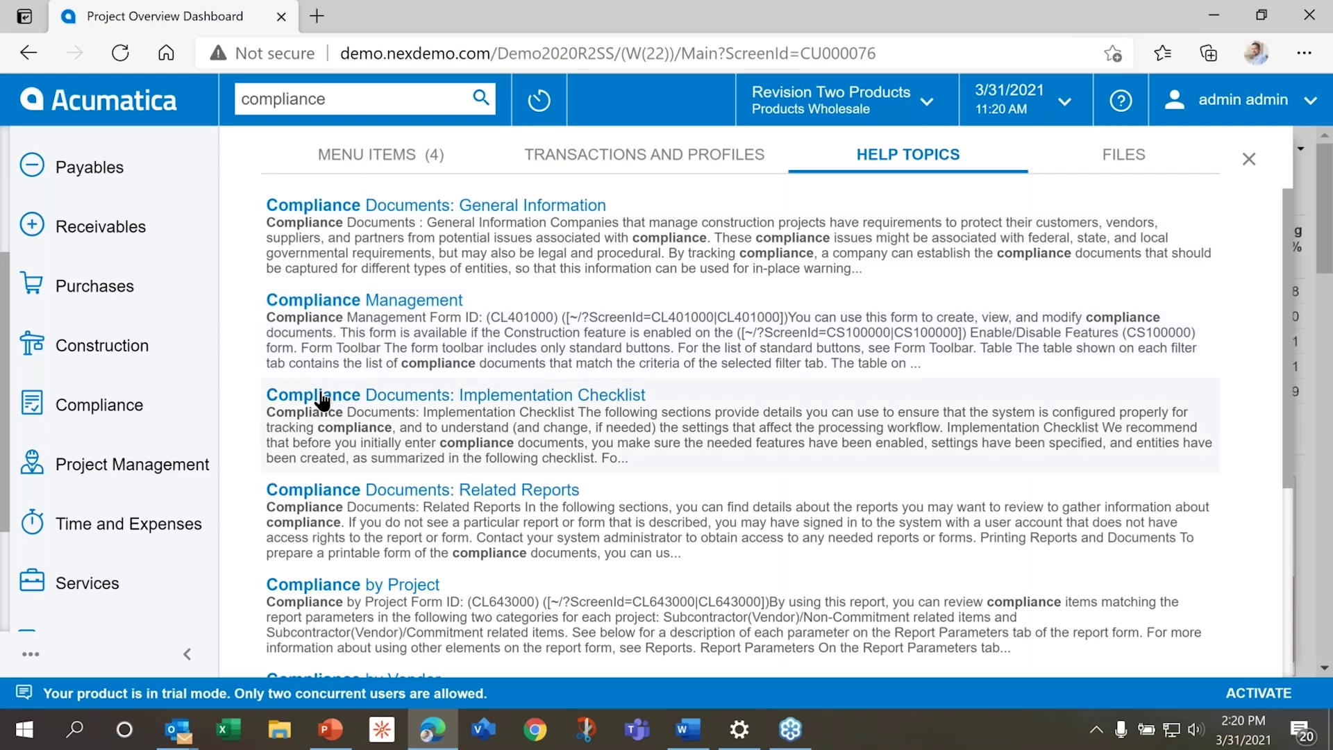
# Read the Compliance Management help article, then close it and go back to the dashboard.
pyautogui.click(343, 308)
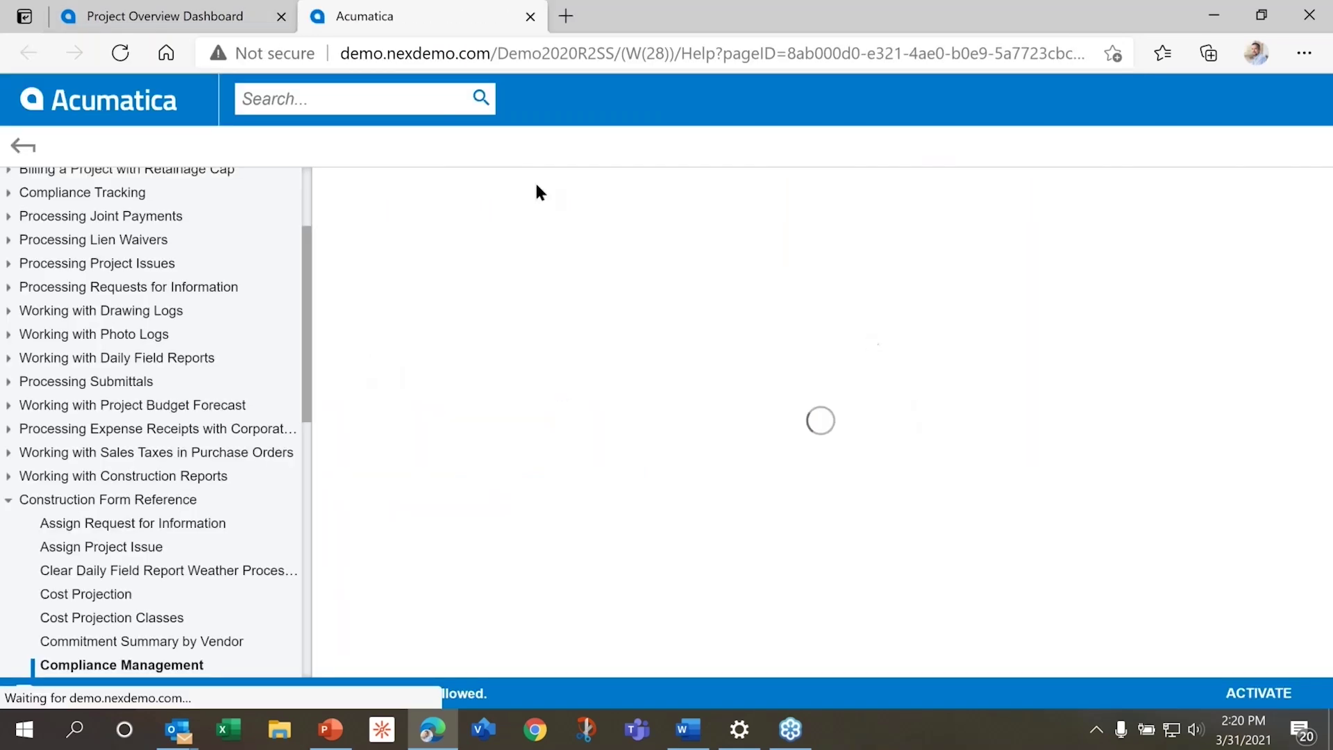
pyautogui.click(524, 25)
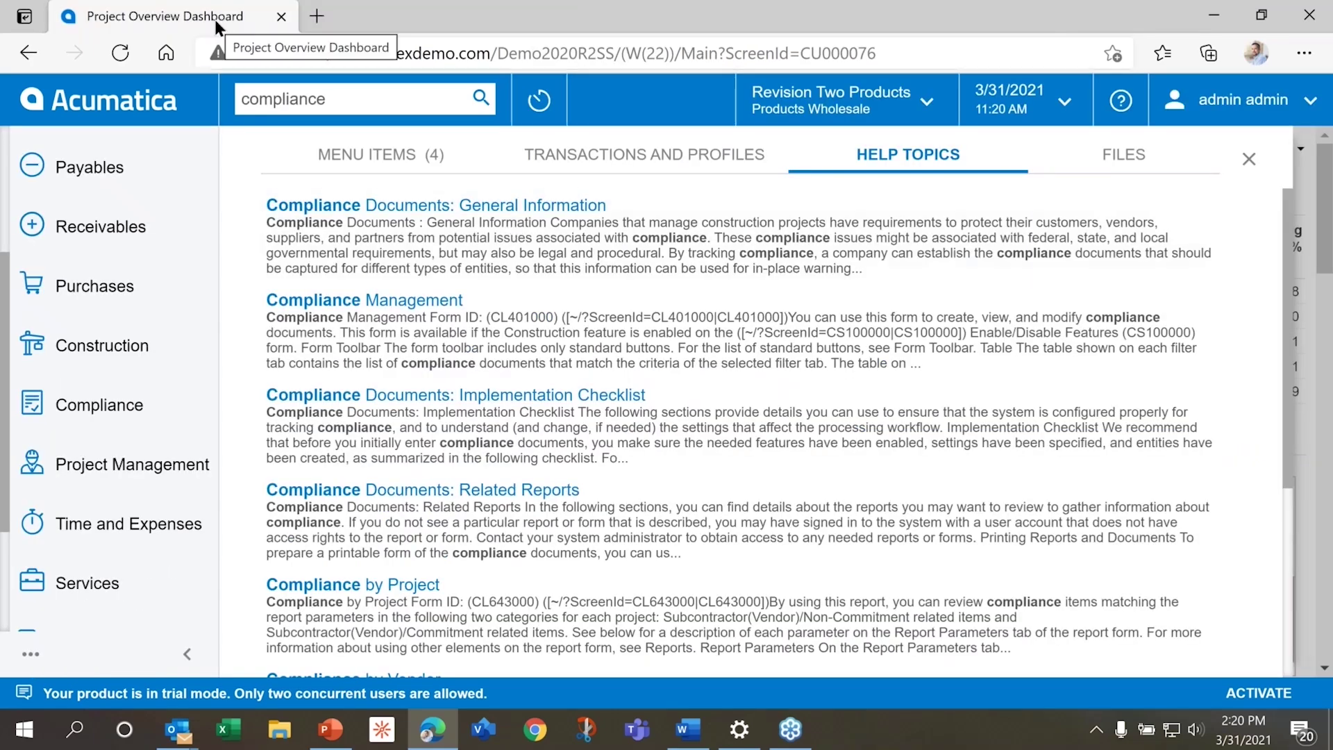
pyautogui.click(28, 52)
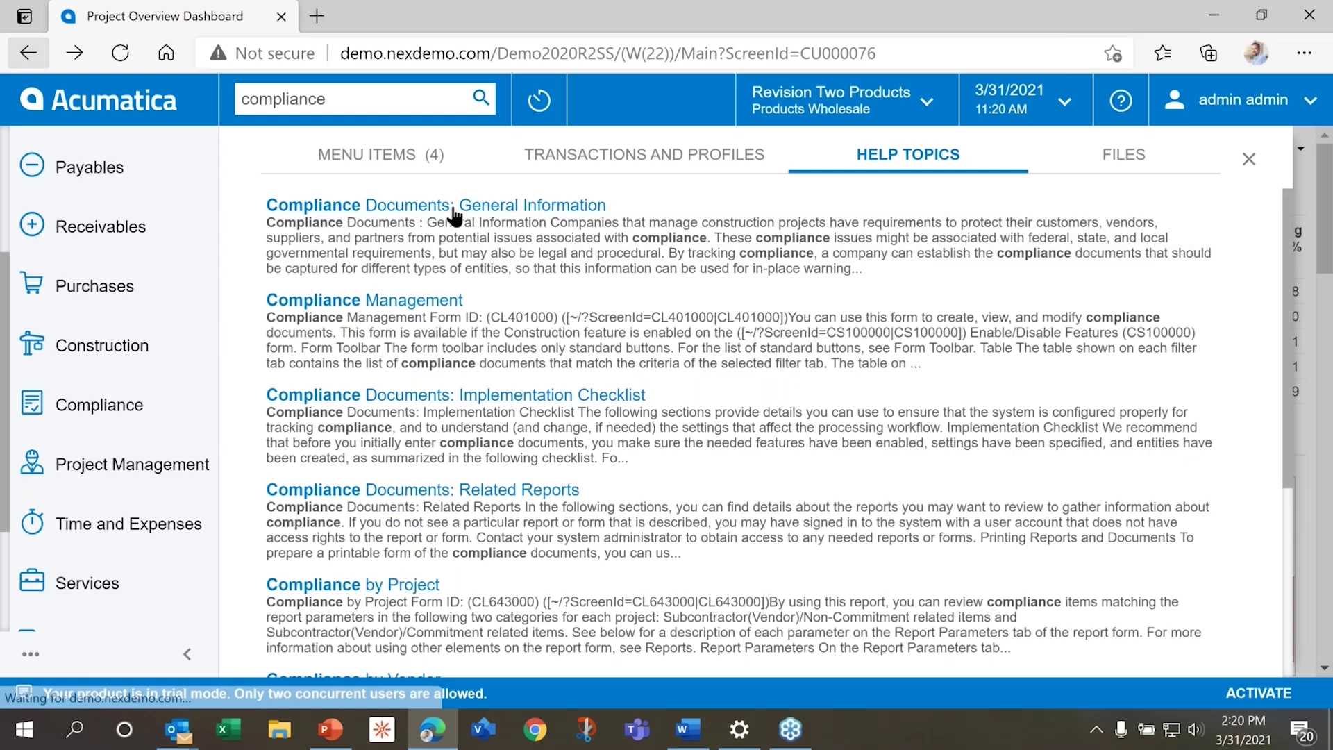
pyautogui.click(141, 91)
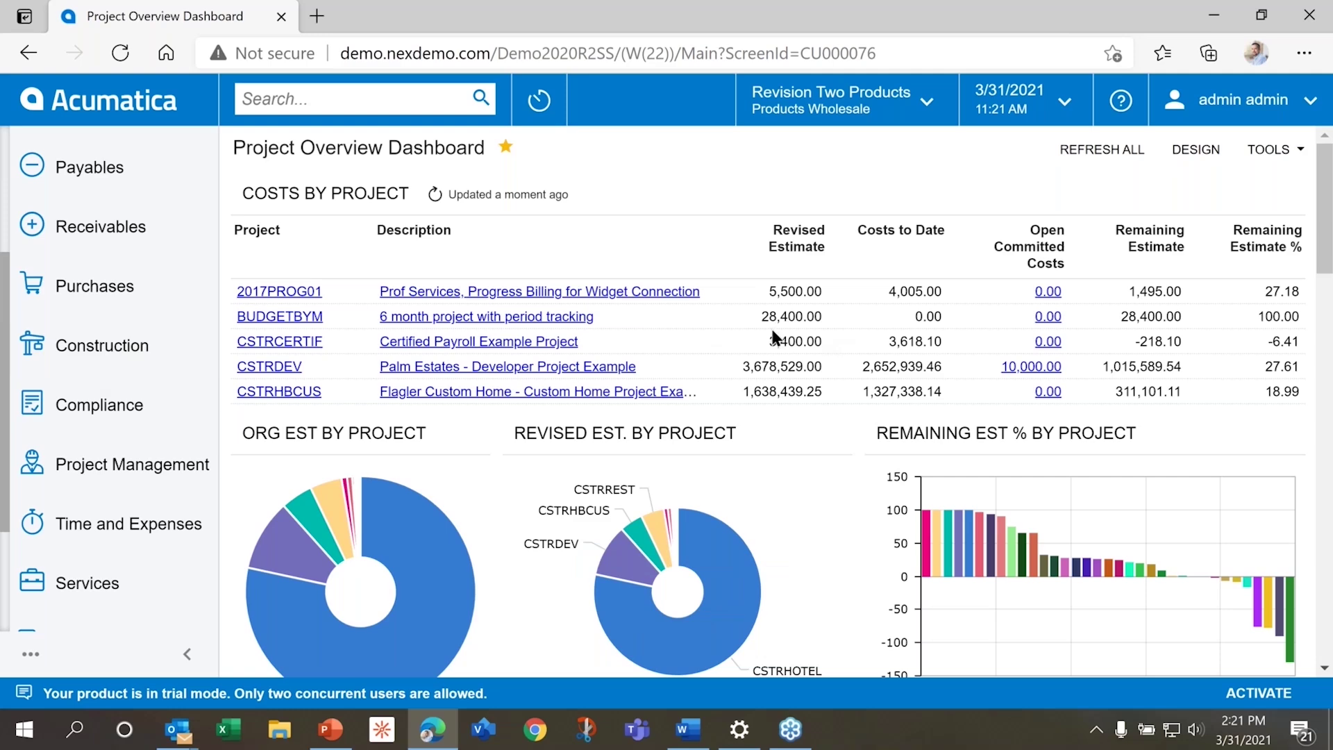
# Expand the Construction workspace's full form list and open Projects under Profiles, showing 39 records.
pyautogui.click(154, 321)
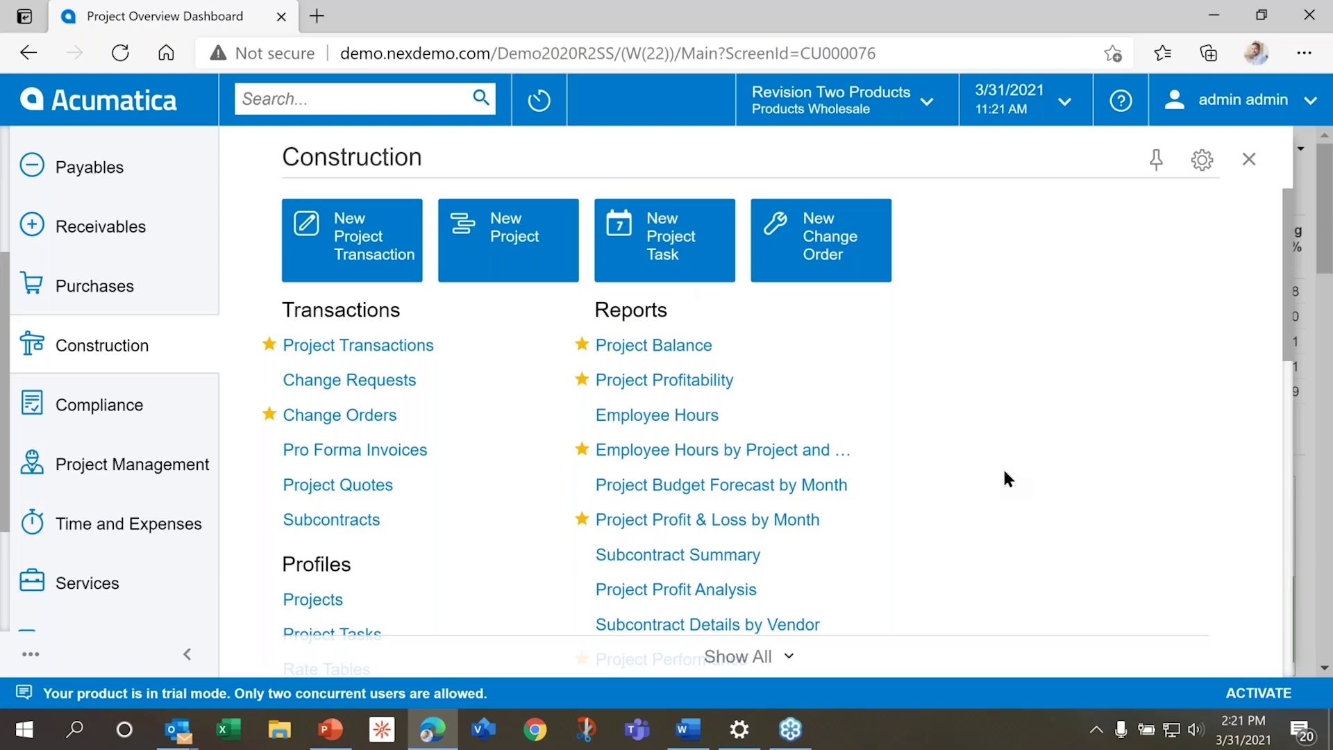
pyautogui.scroll(-1, 1003, 466)
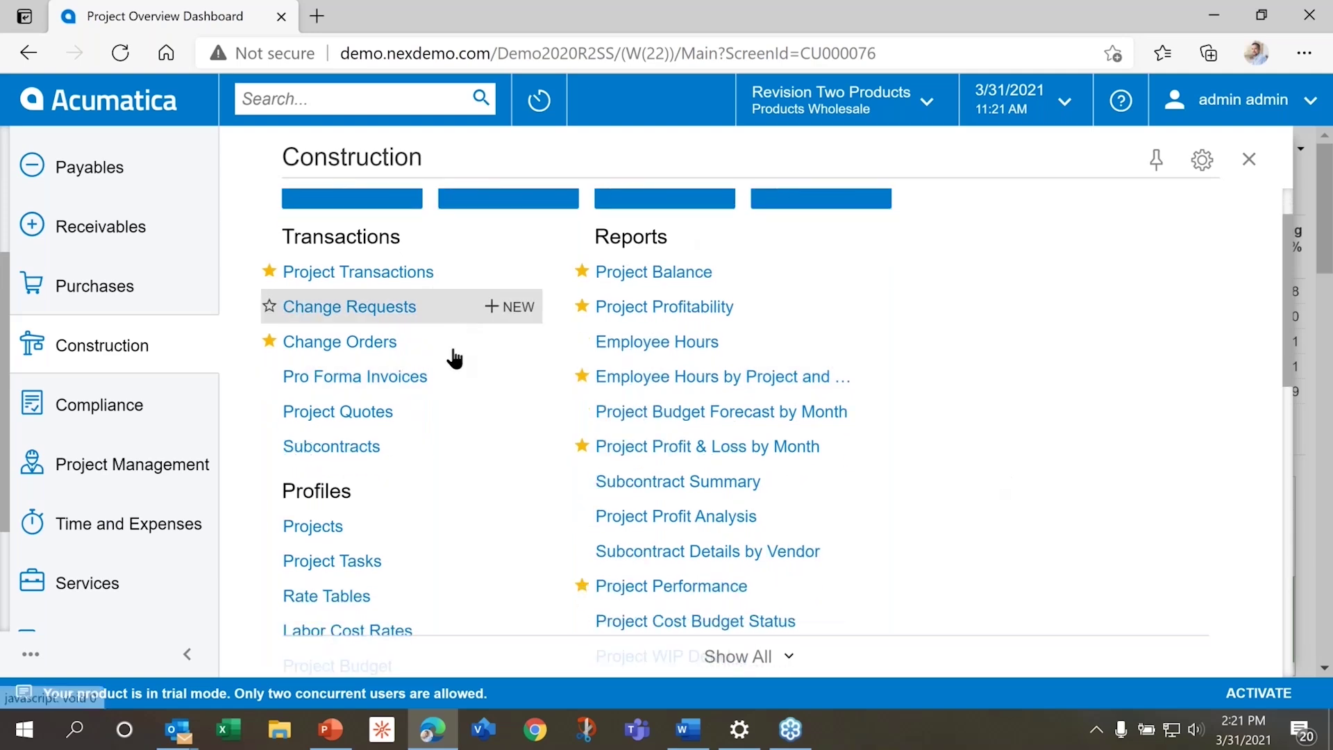
pyautogui.scroll(-2, 462, 358)
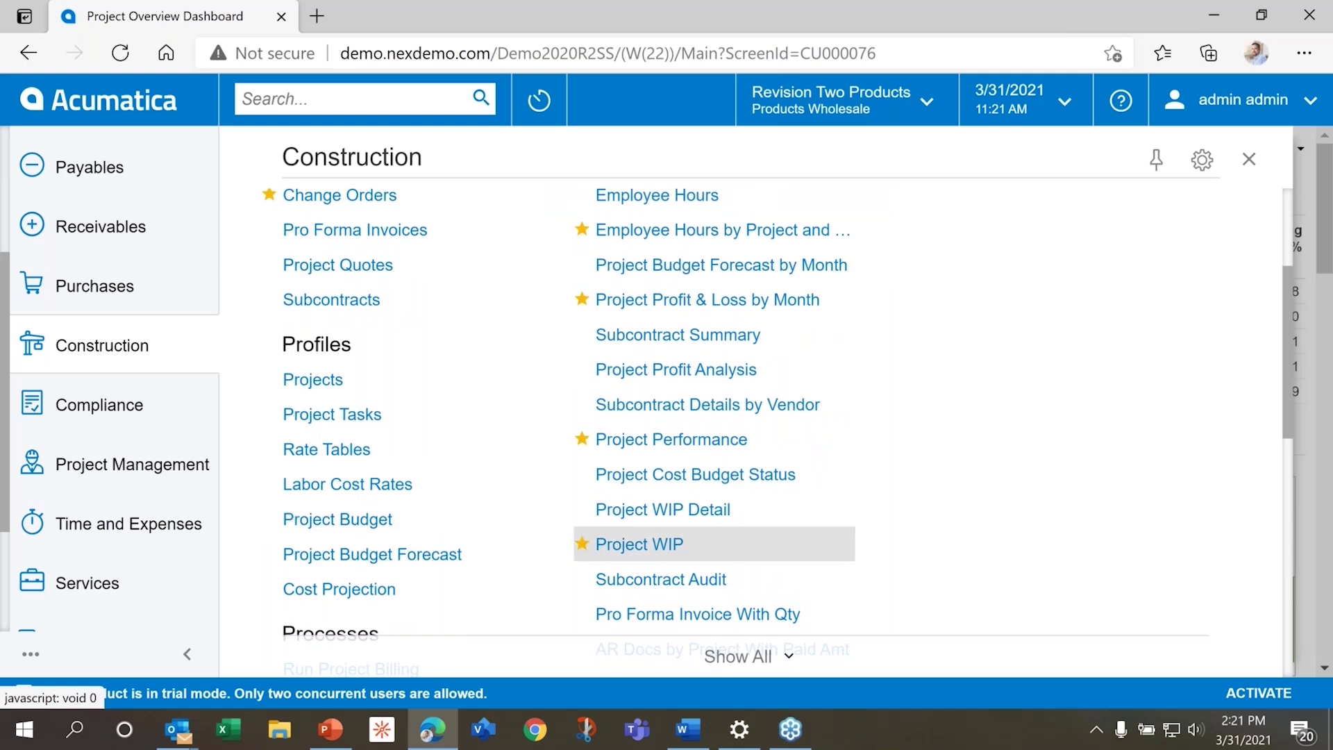
pyautogui.scroll(-3, 876, 560)
pyautogui.click(770, 657)
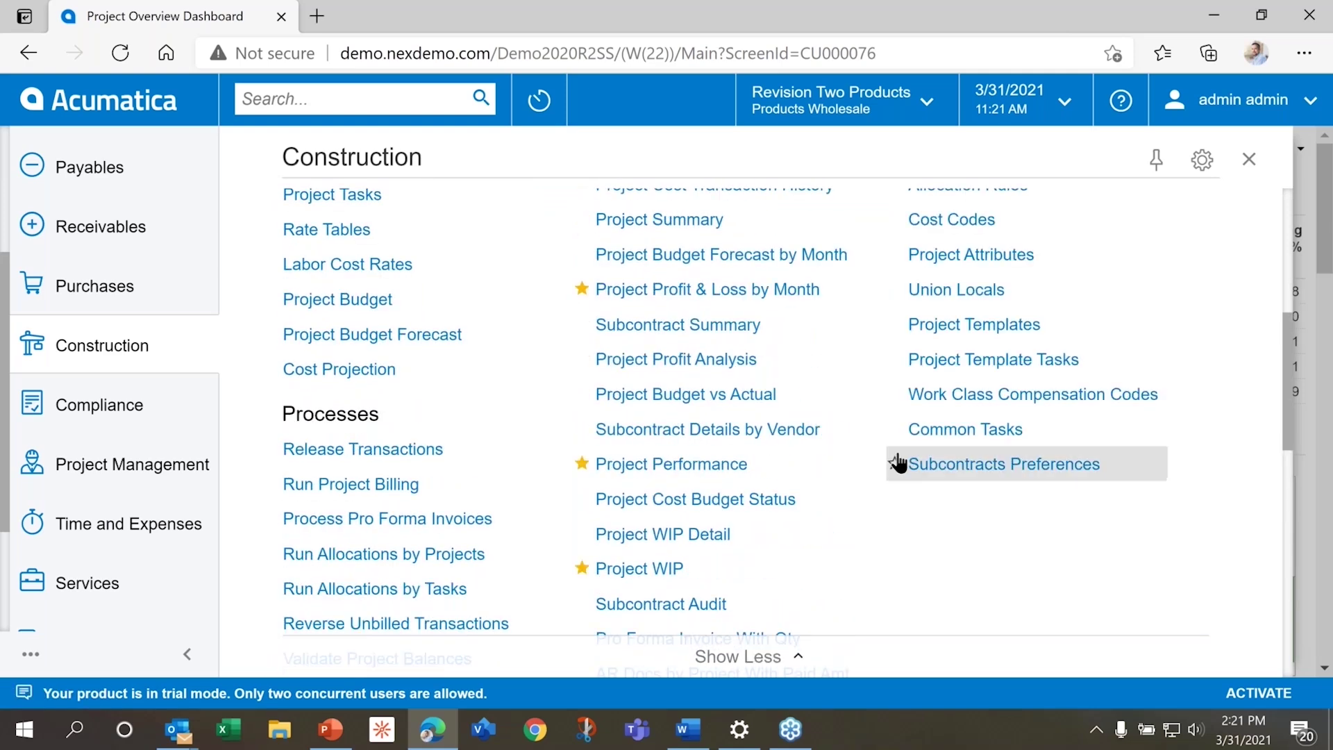
pyautogui.scroll(6, 898, 462)
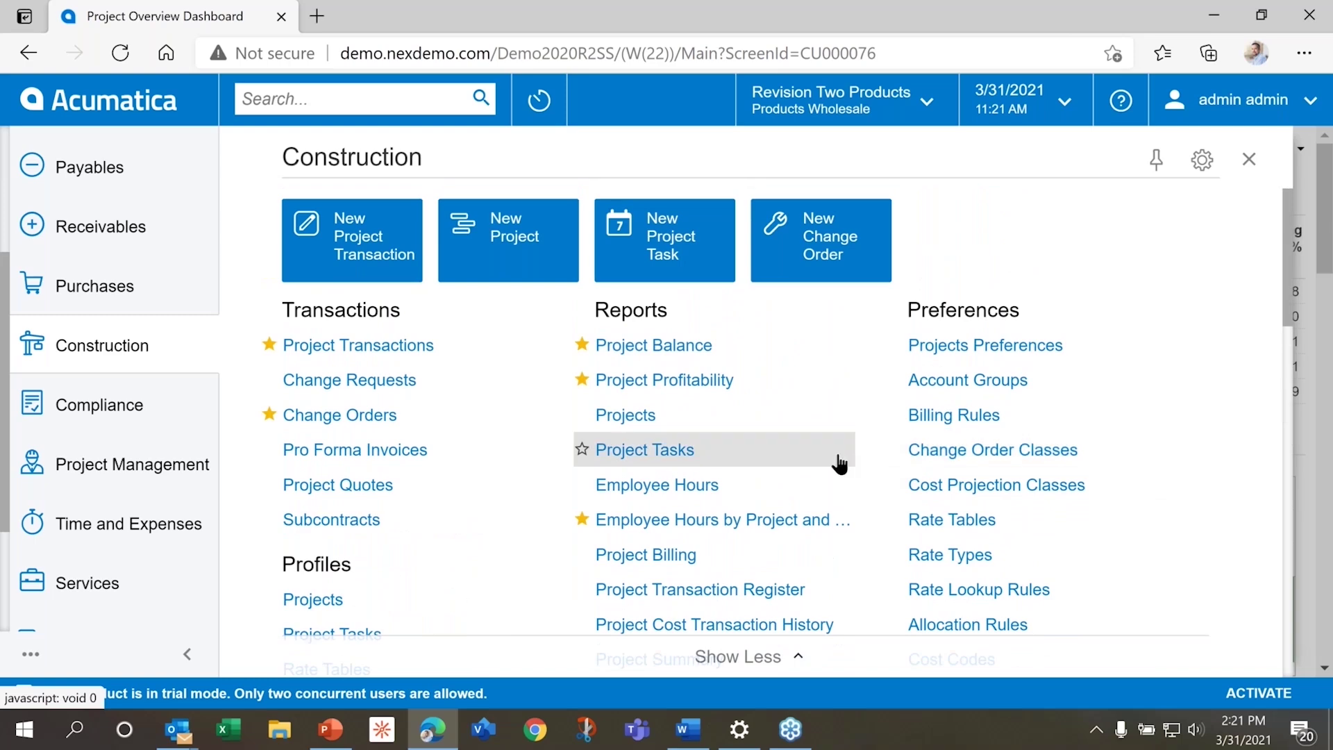
pyautogui.scroll(-1, 841, 464)
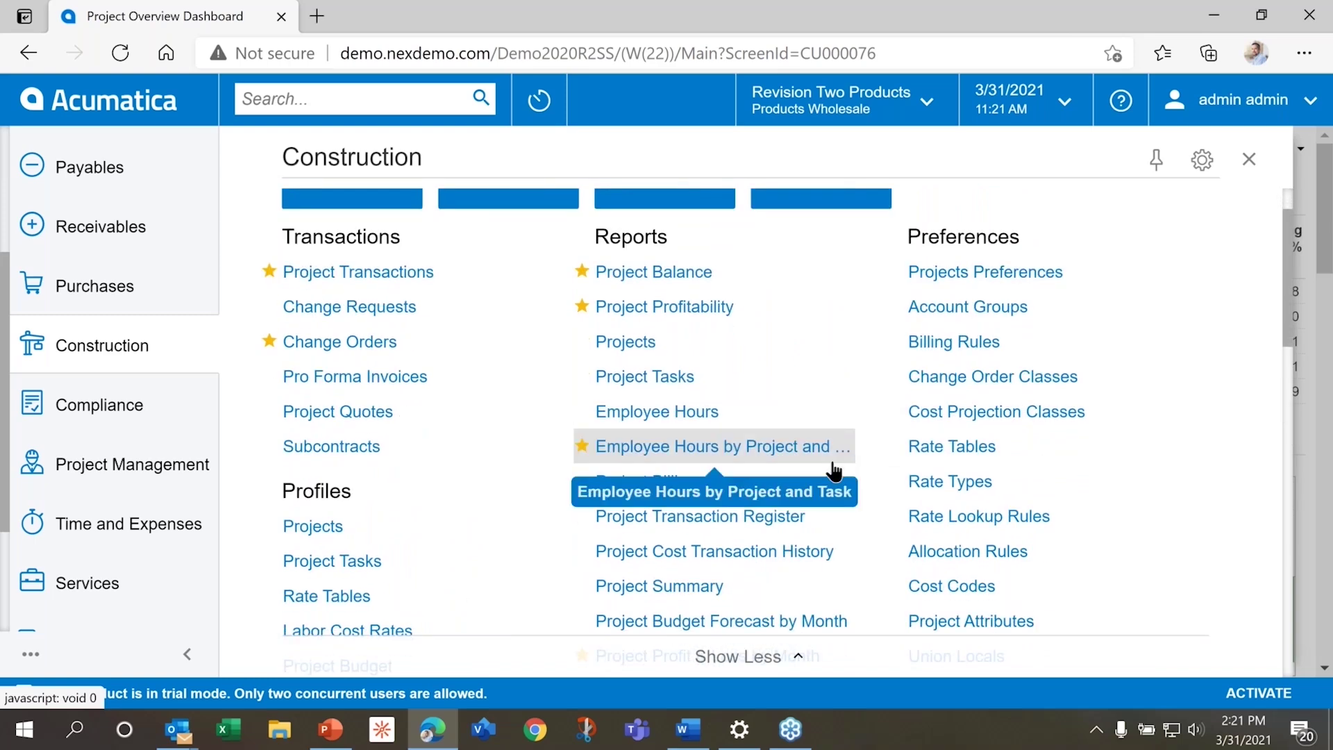
pyautogui.scroll(-1, 837, 469)
pyautogui.scroll(2, 798, 440)
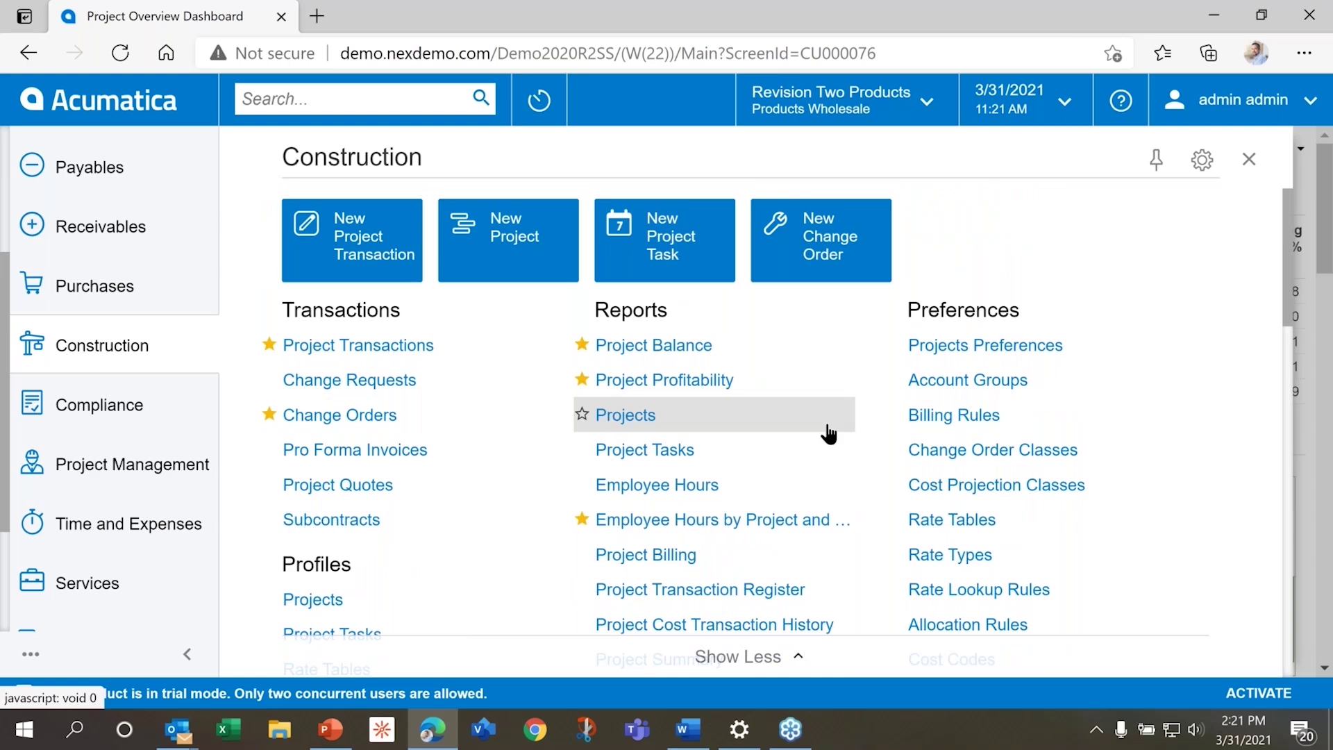
pyautogui.scroll(-1, 833, 505)
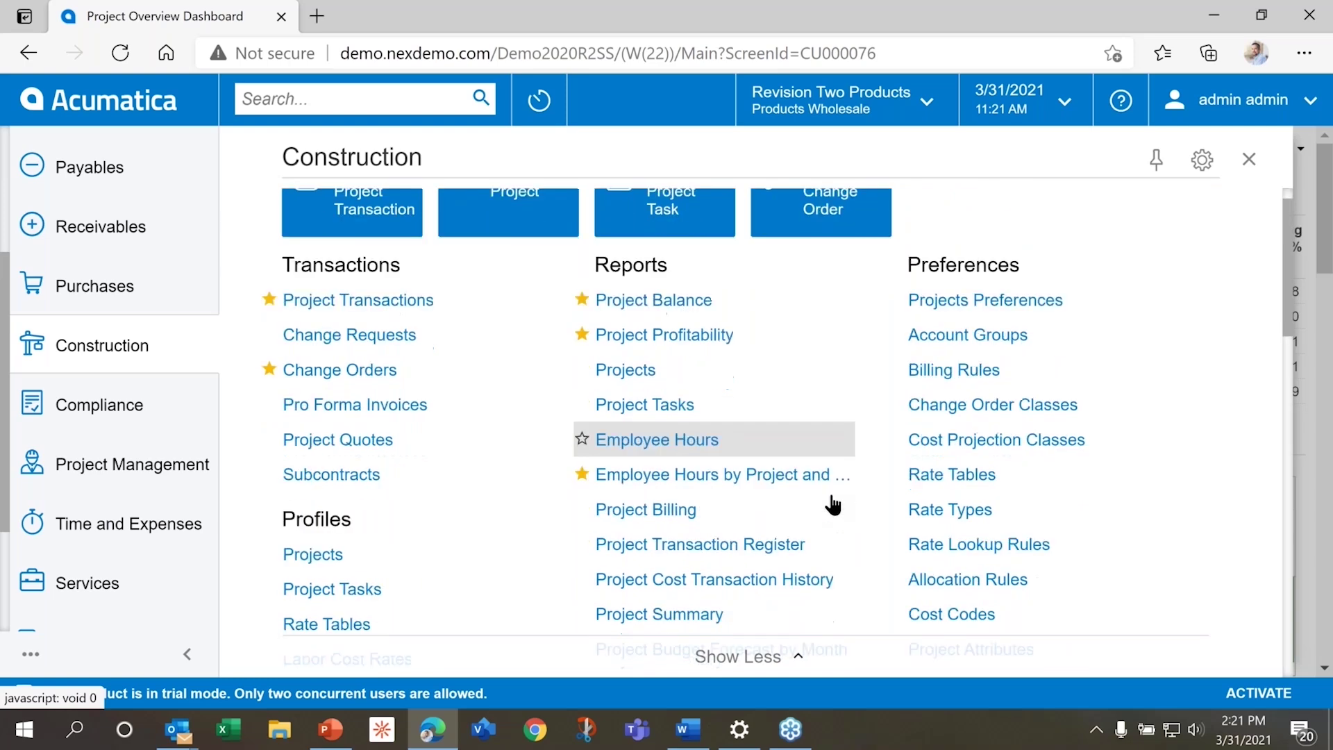
pyautogui.click(343, 525)
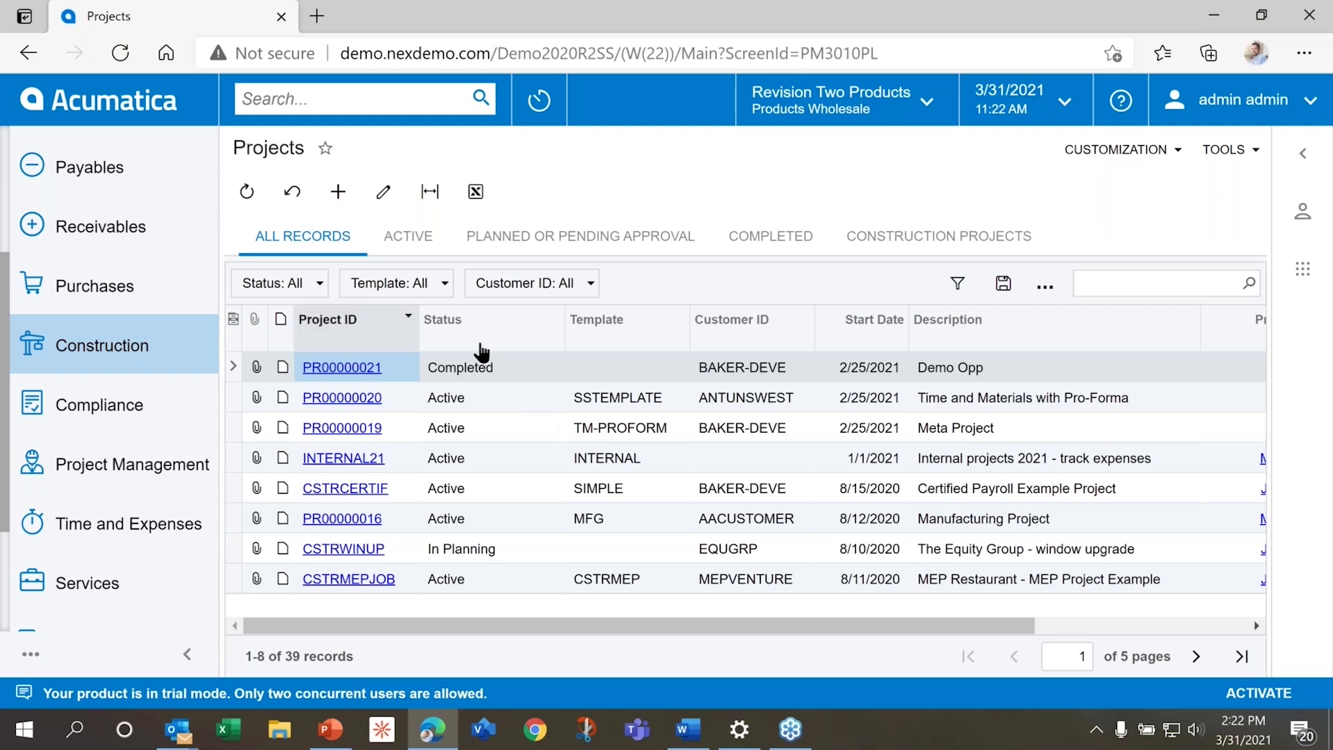
# Move the Status quick filter after Template and Customer ID, leaving its filter options unchanged.
pyautogui.moveTo(477, 350); pyautogui.dragTo(590, 282)
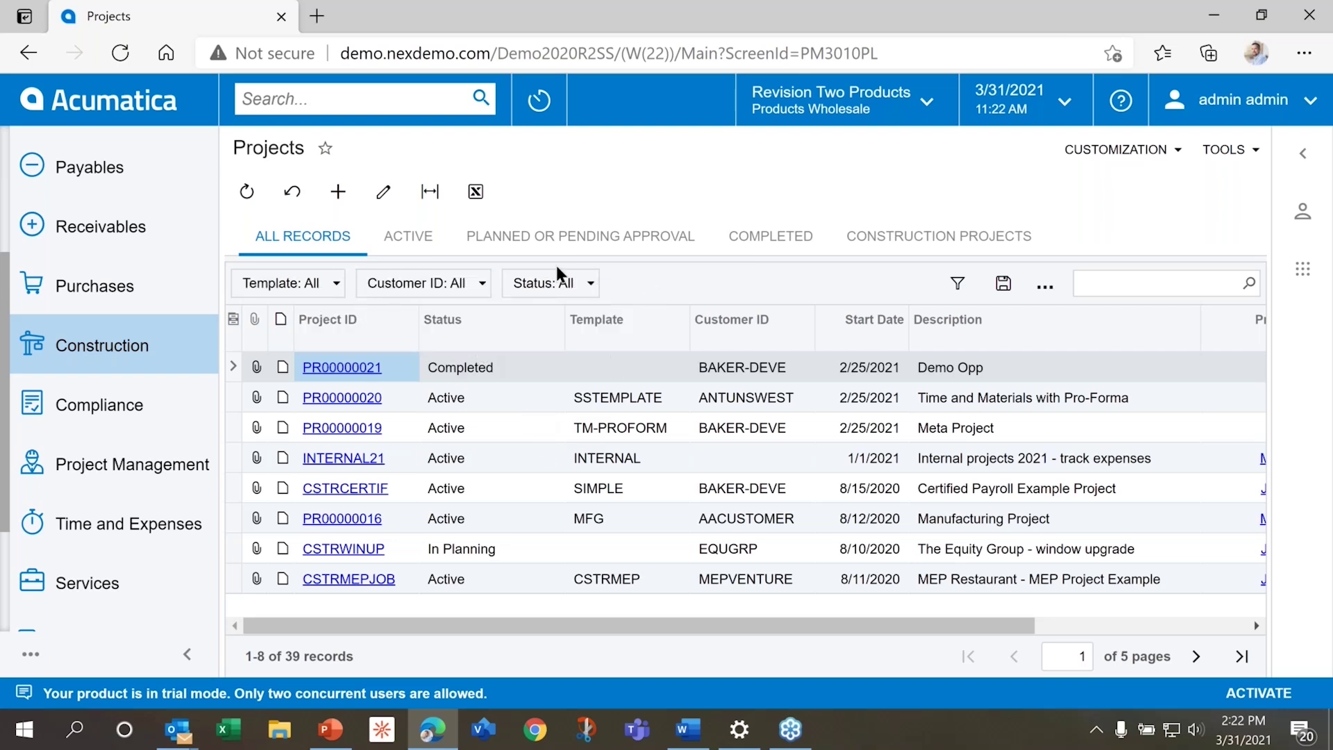
pyautogui.click(554, 317)
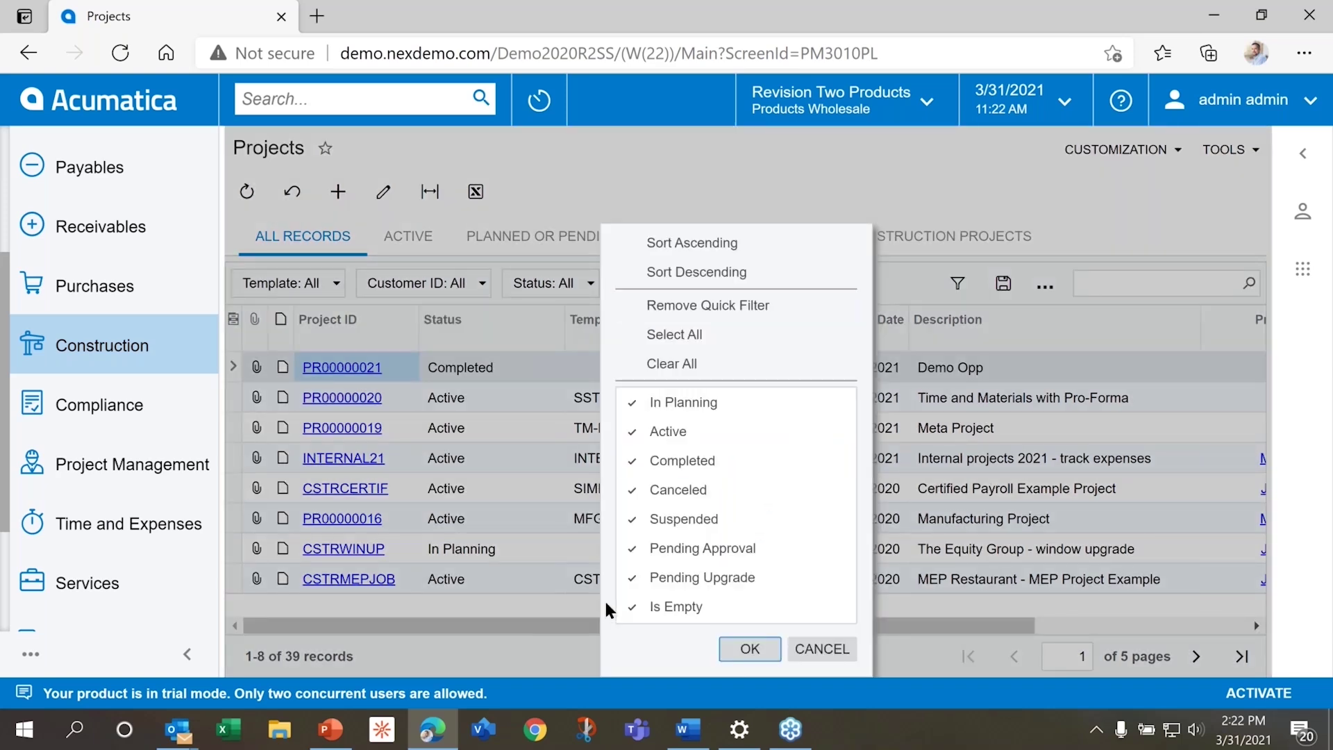
pyautogui.click(800, 658)
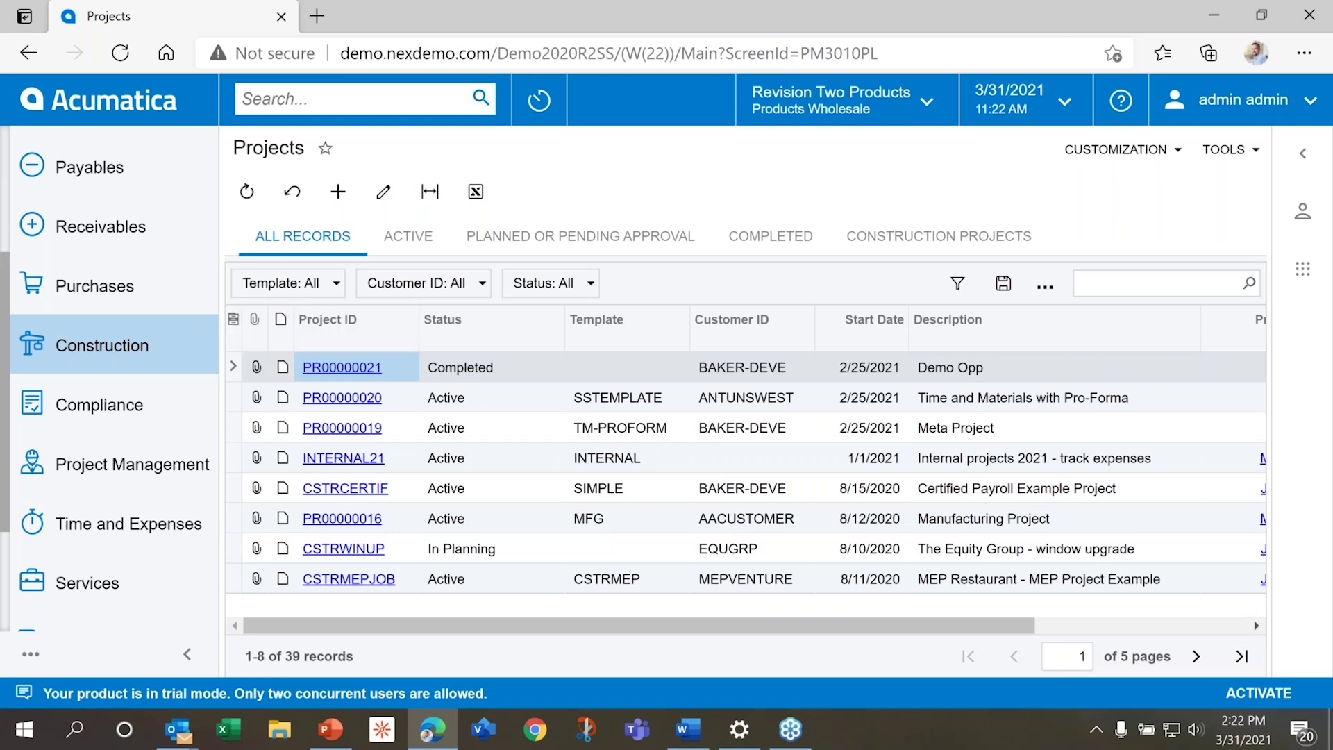
# Leave the projects grid's Column Configuration unchanged, then open project PR00000020.
pyautogui.click(234, 318)
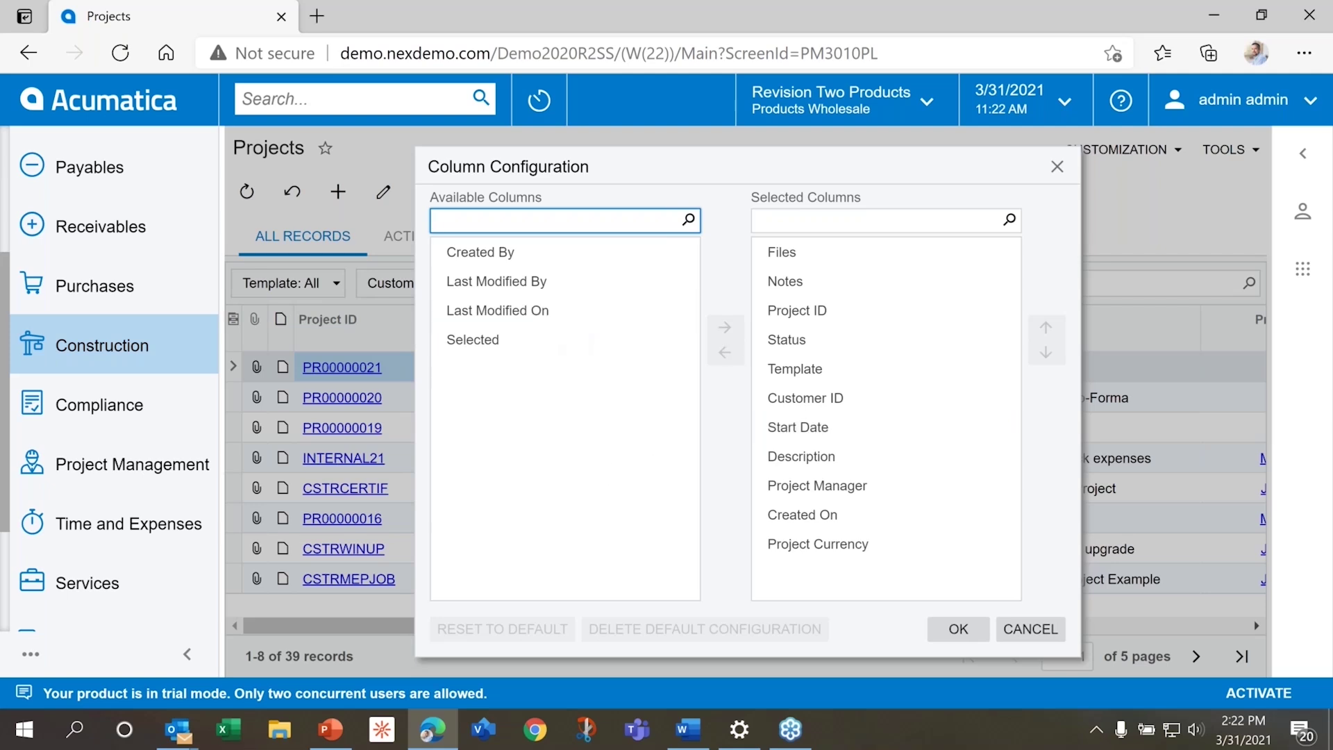
pyautogui.click(1019, 634)
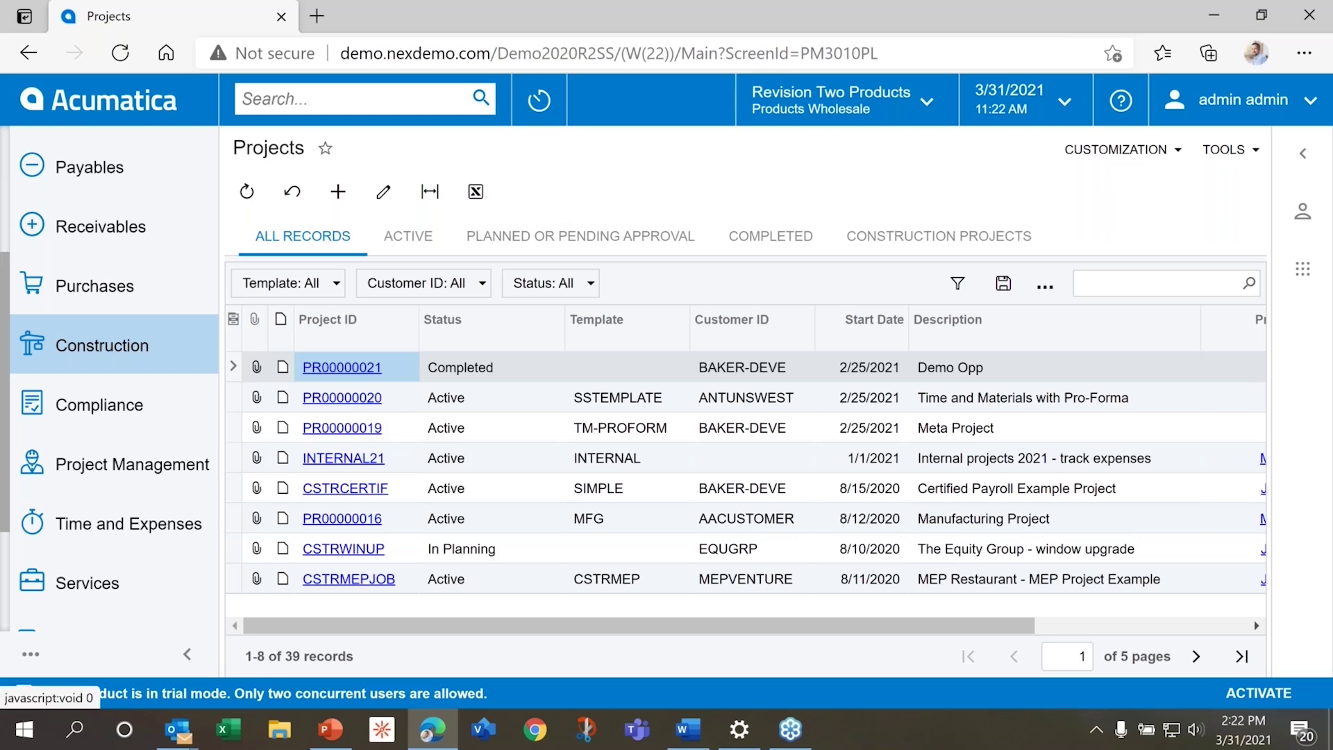
pyautogui.press('Down')
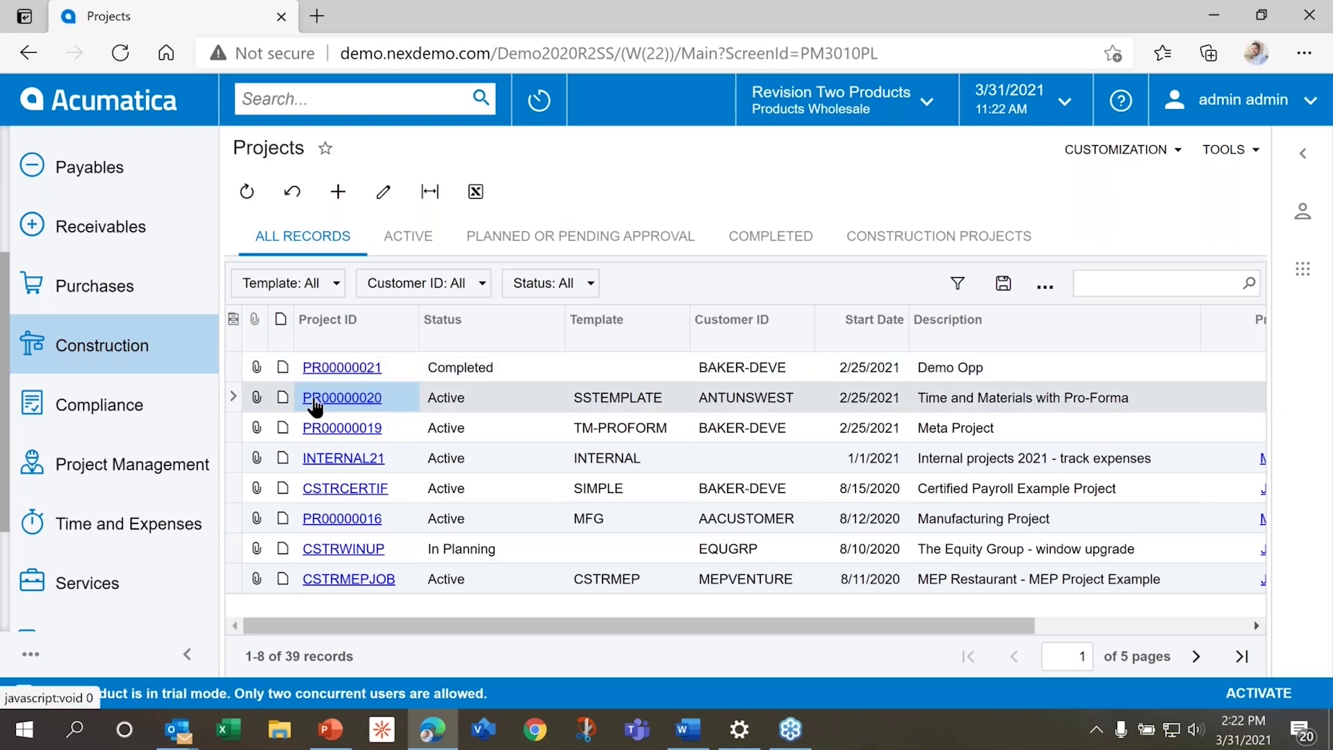
pyautogui.click(309, 400)
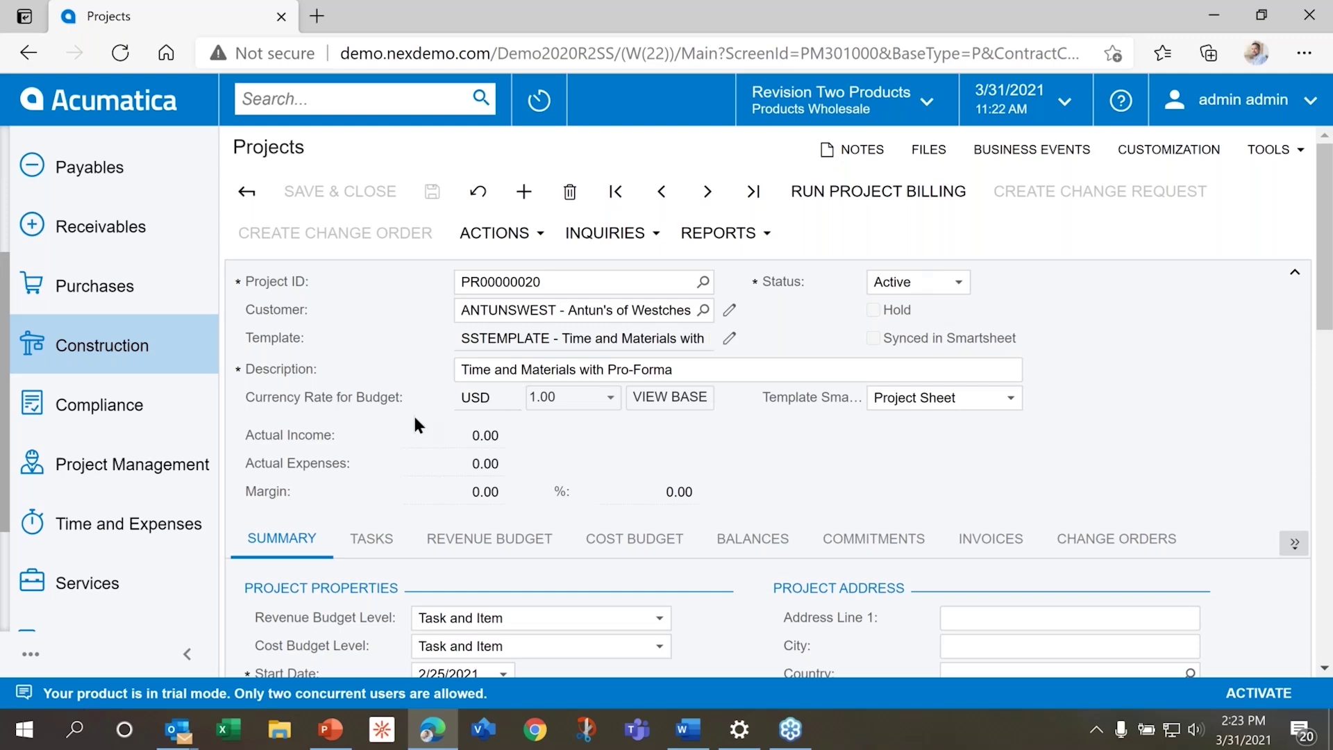
# Review the PR00000020 form, then show the Construction workspace menu with Pro Forma Invoices and Project Tasks.
pyautogui.scroll(-3, 415, 419)
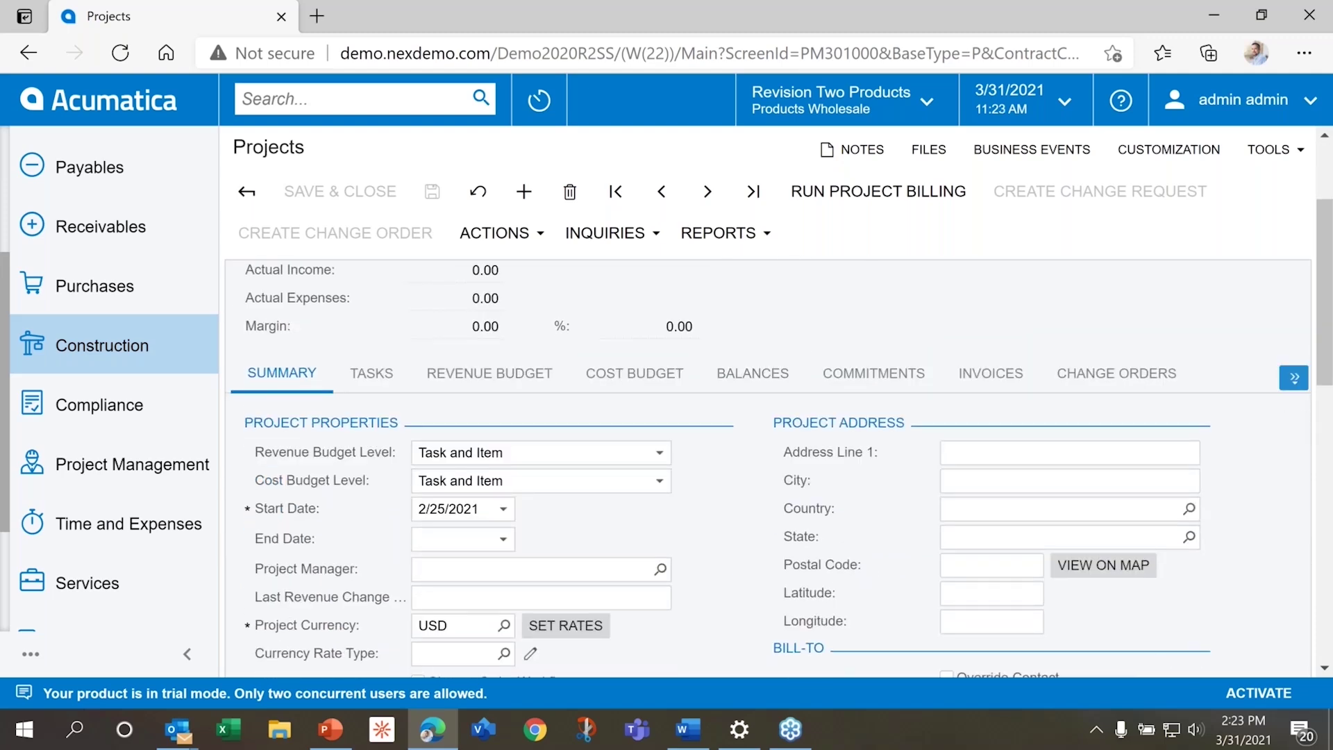
pyautogui.scroll(2, 768, 435)
pyautogui.scroll(2, 768, 435)
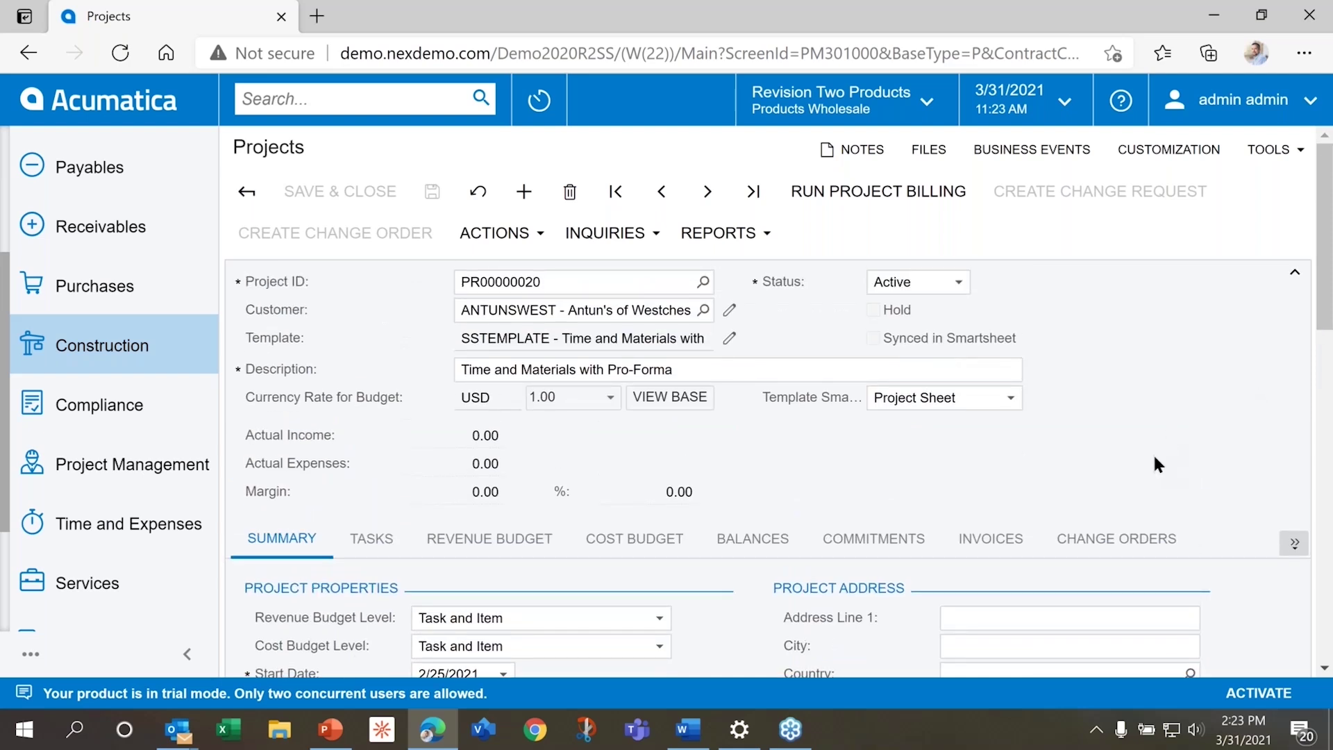
pyautogui.click(185, 350)
pyautogui.moveTo(496, 379)
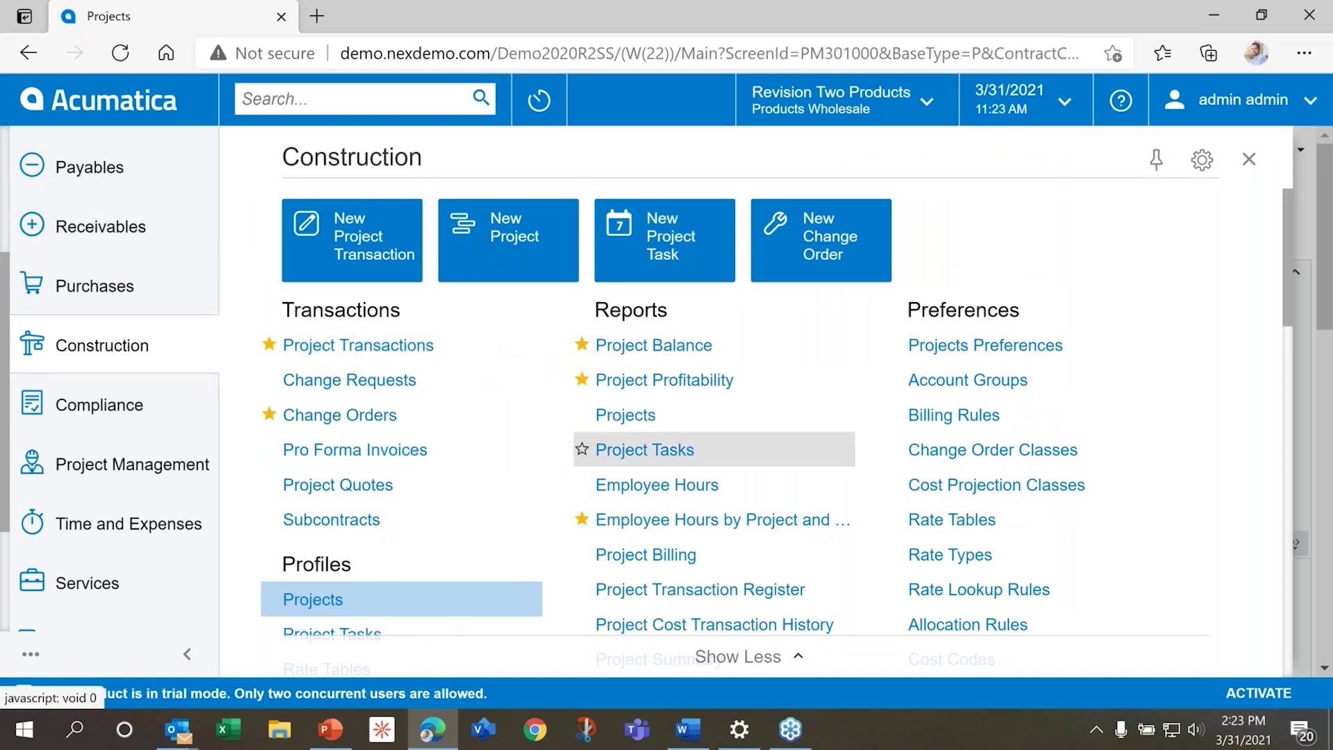
# Open the favorited Project Overview Dashboard down to the Est Profit % chart and Job Site Camera.
pyautogui.click(229, 350)
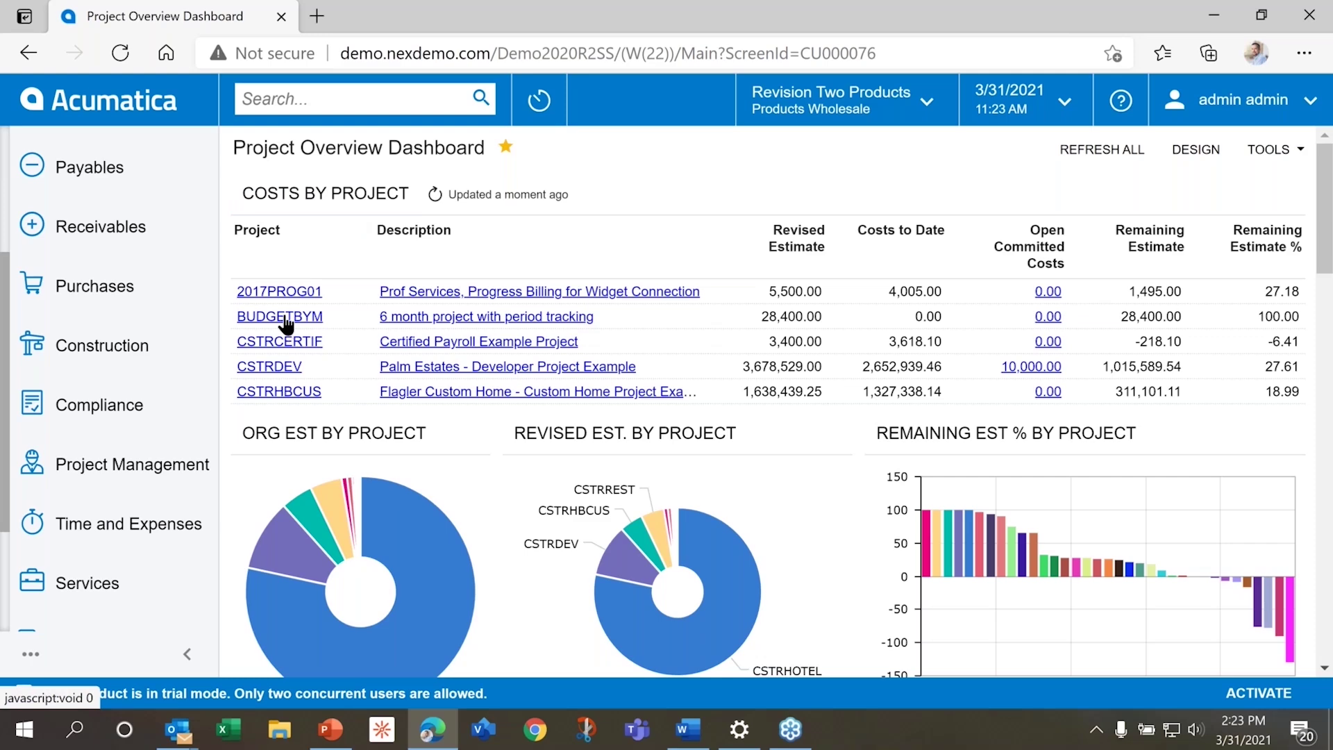
pyautogui.scroll(-1, 285, 322)
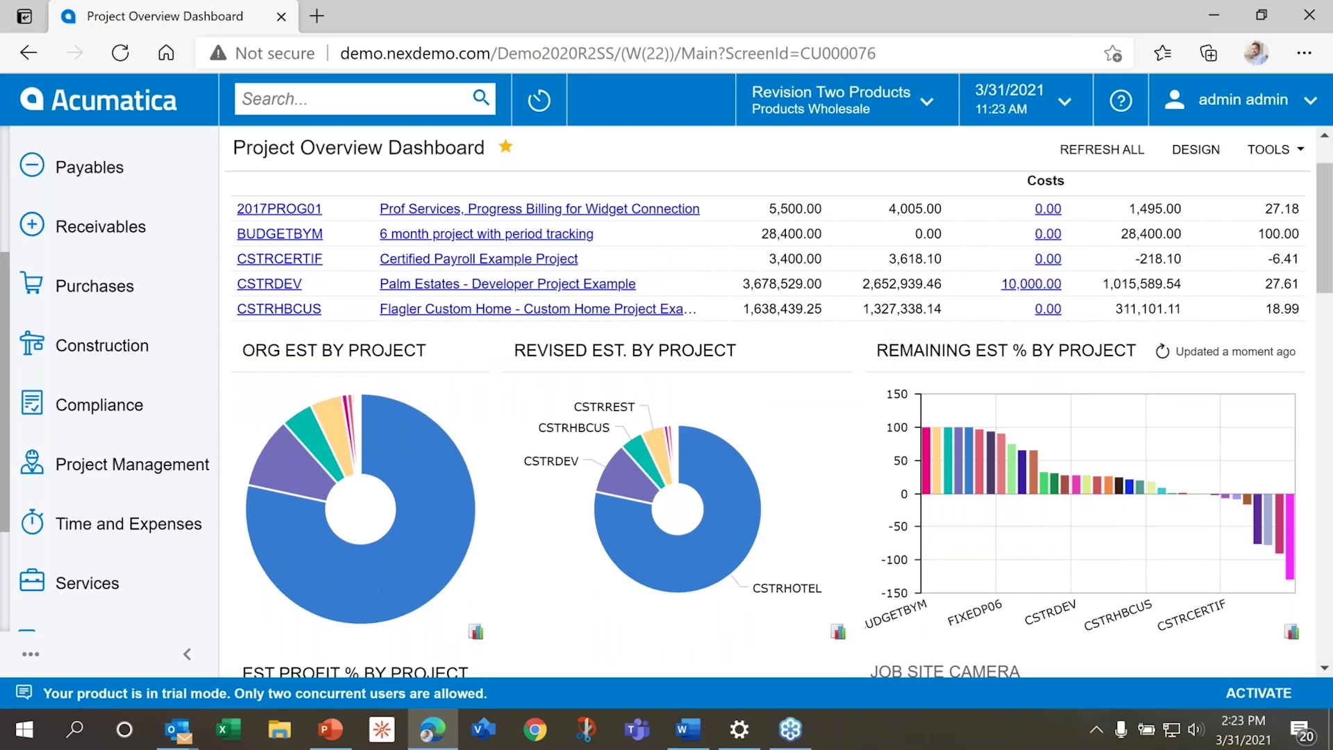
pyautogui.scroll(-4, 783, 421)
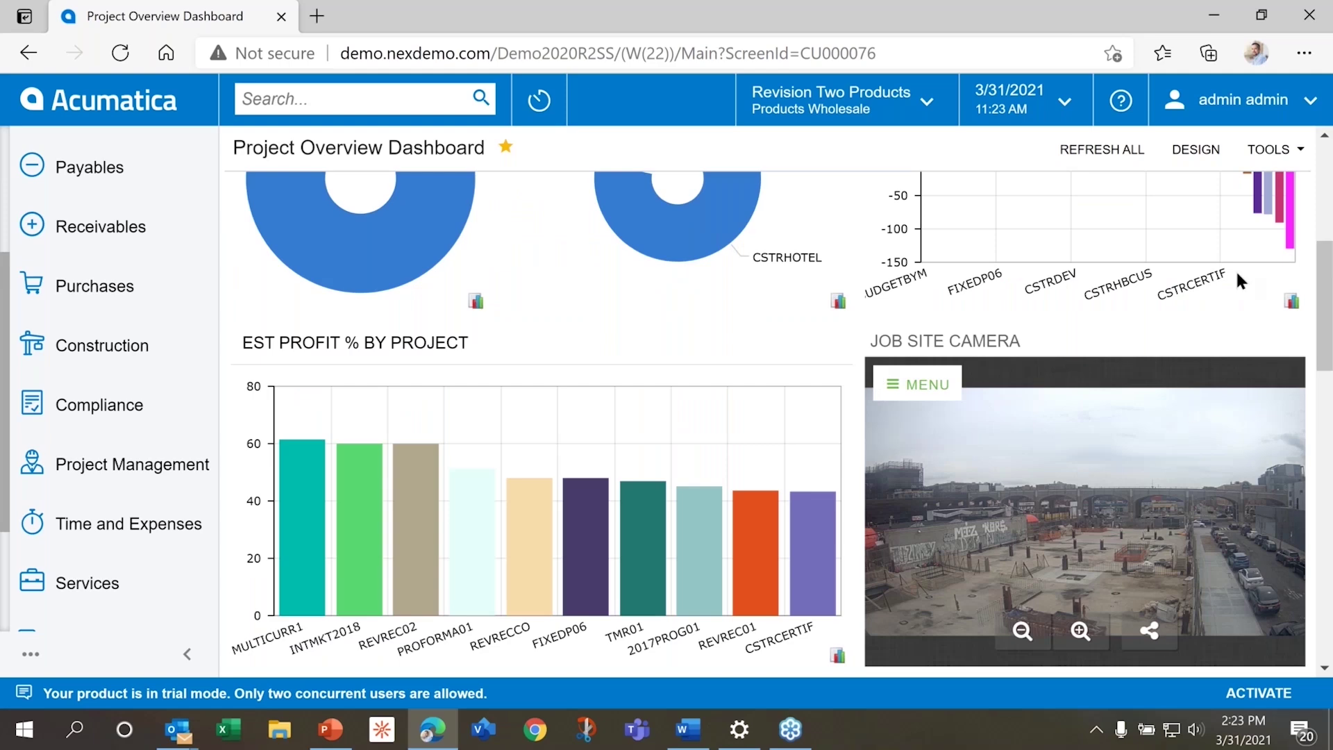
# Check the job site camera's options without changes, then review the Costs by Project grid and estimate charts.
pyautogui.click(903, 380)
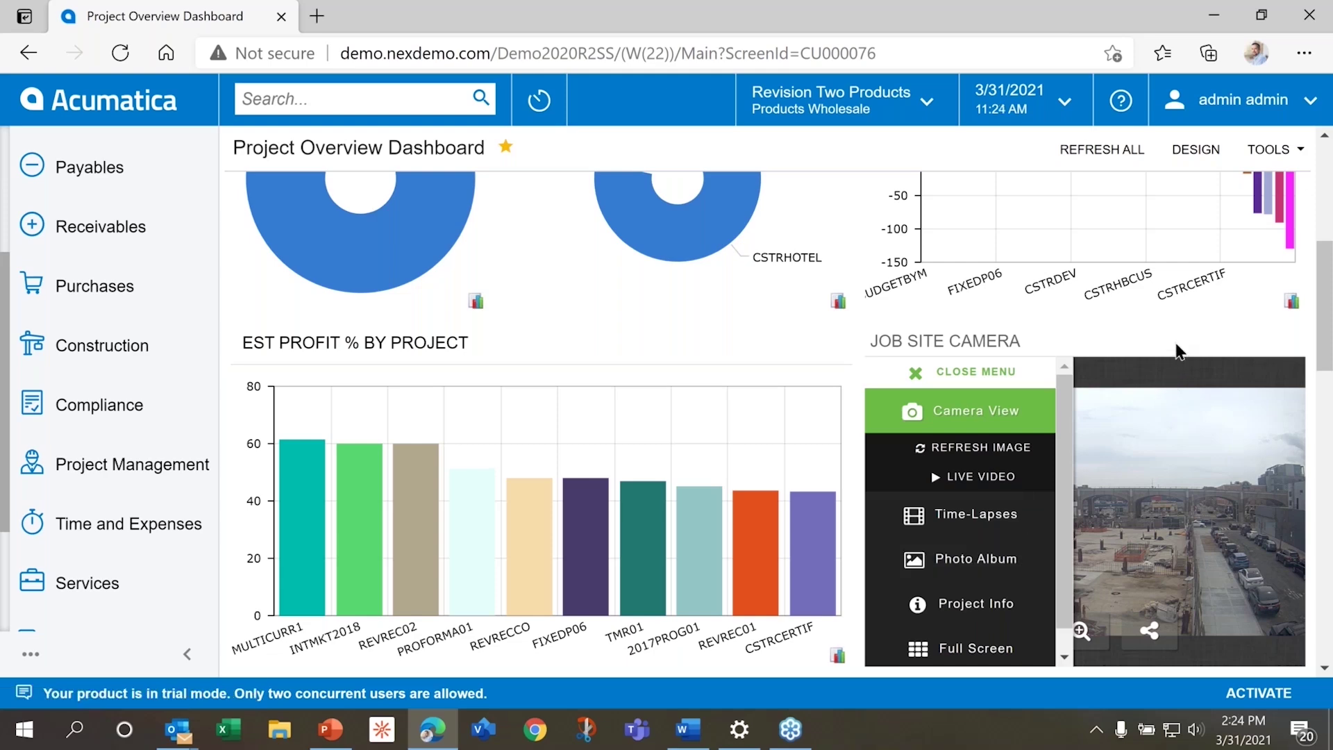
pyautogui.click(926, 389)
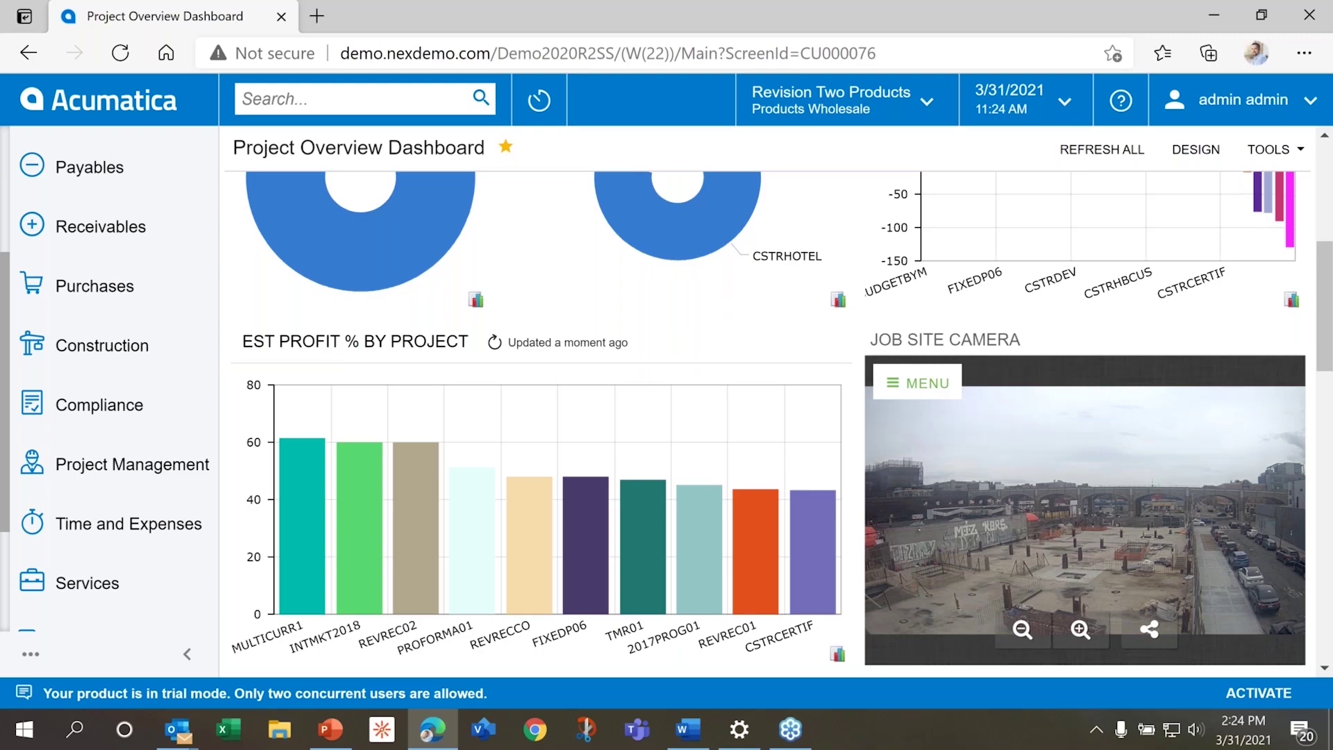
pyautogui.scroll(-1, 548, 382)
pyautogui.scroll(-4, 553, 389)
pyautogui.scroll(-1, 553, 389)
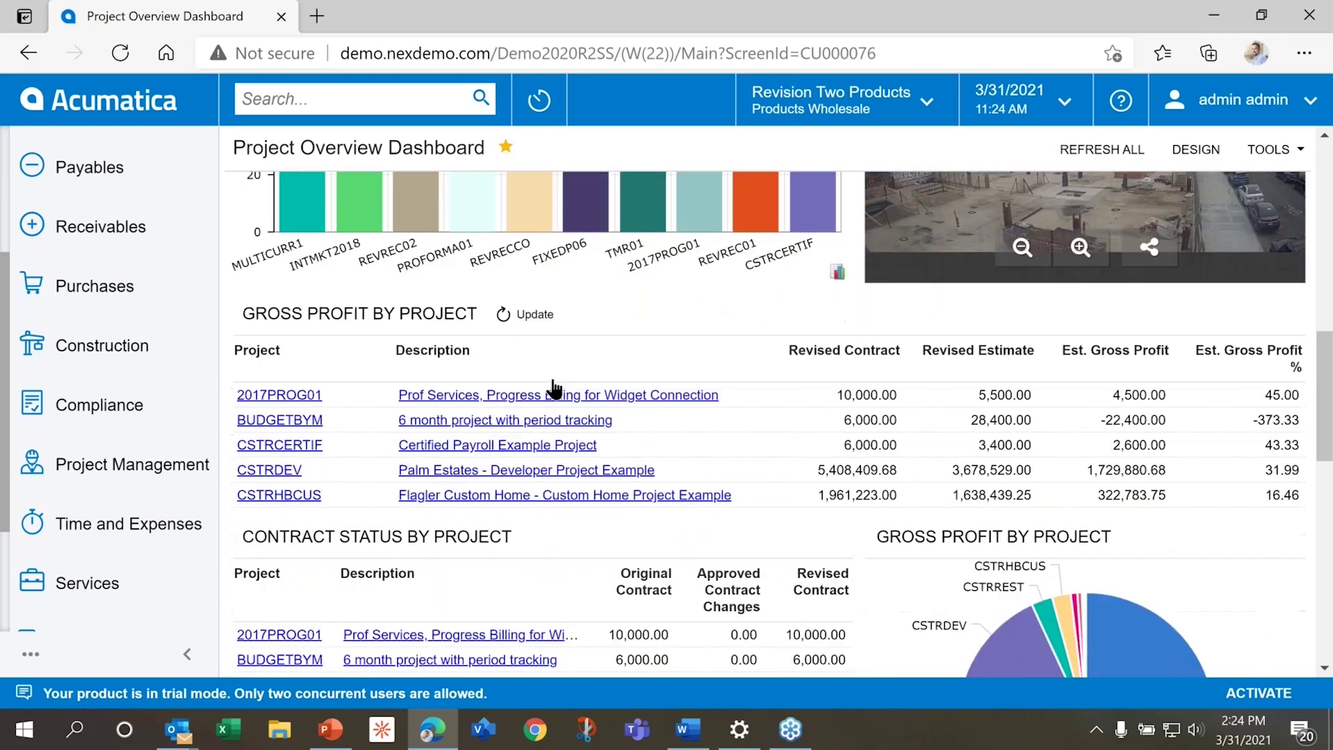
pyautogui.scroll(-1, 549, 424)
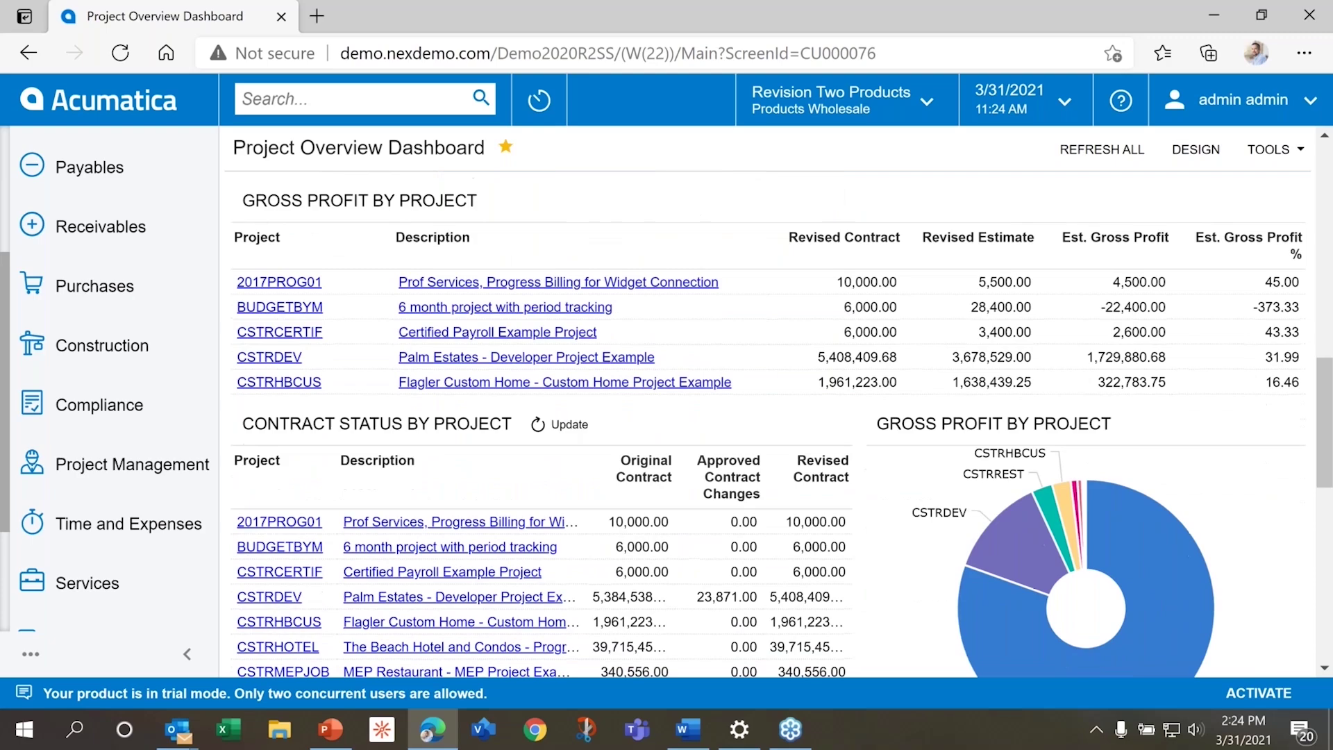
pyautogui.scroll(4, 270, 310)
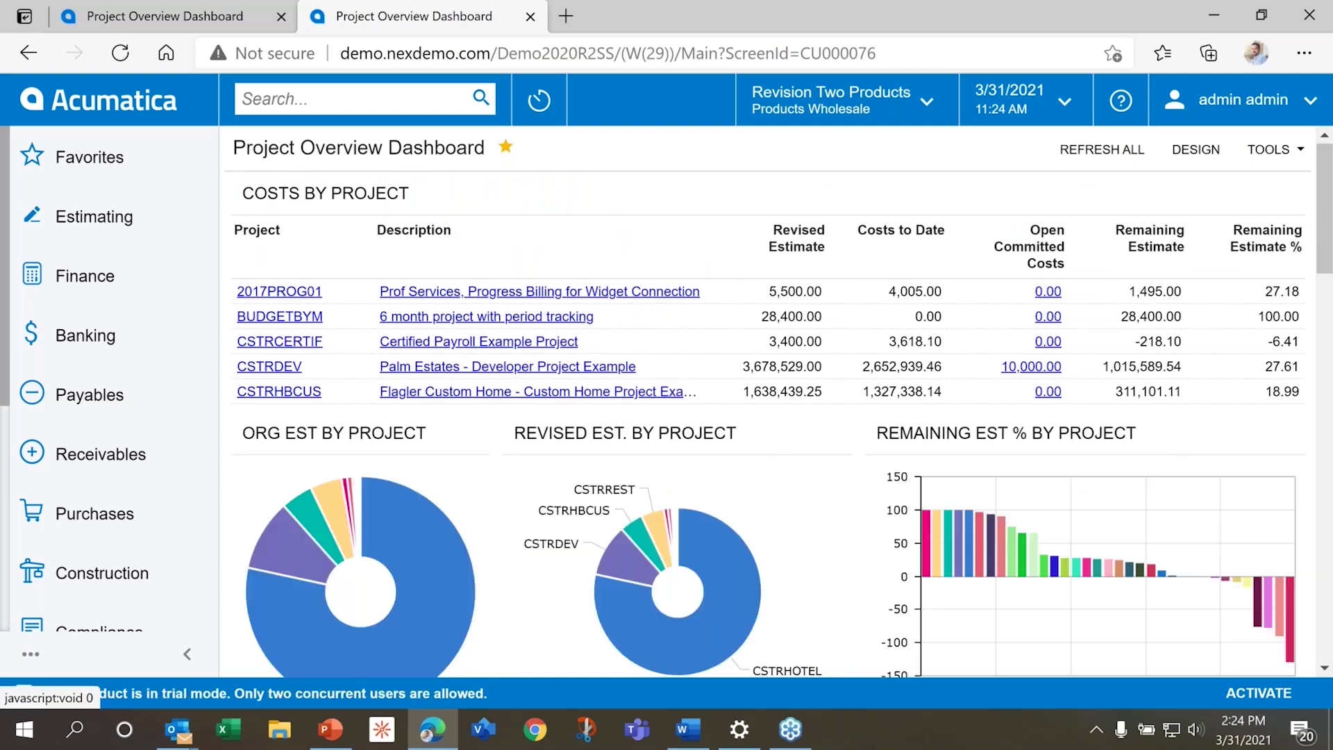
# Review Palm Estates project CSTRDEV in a new tab, then return that tab to the home dashboard.
pyautogui.click(555, 364)
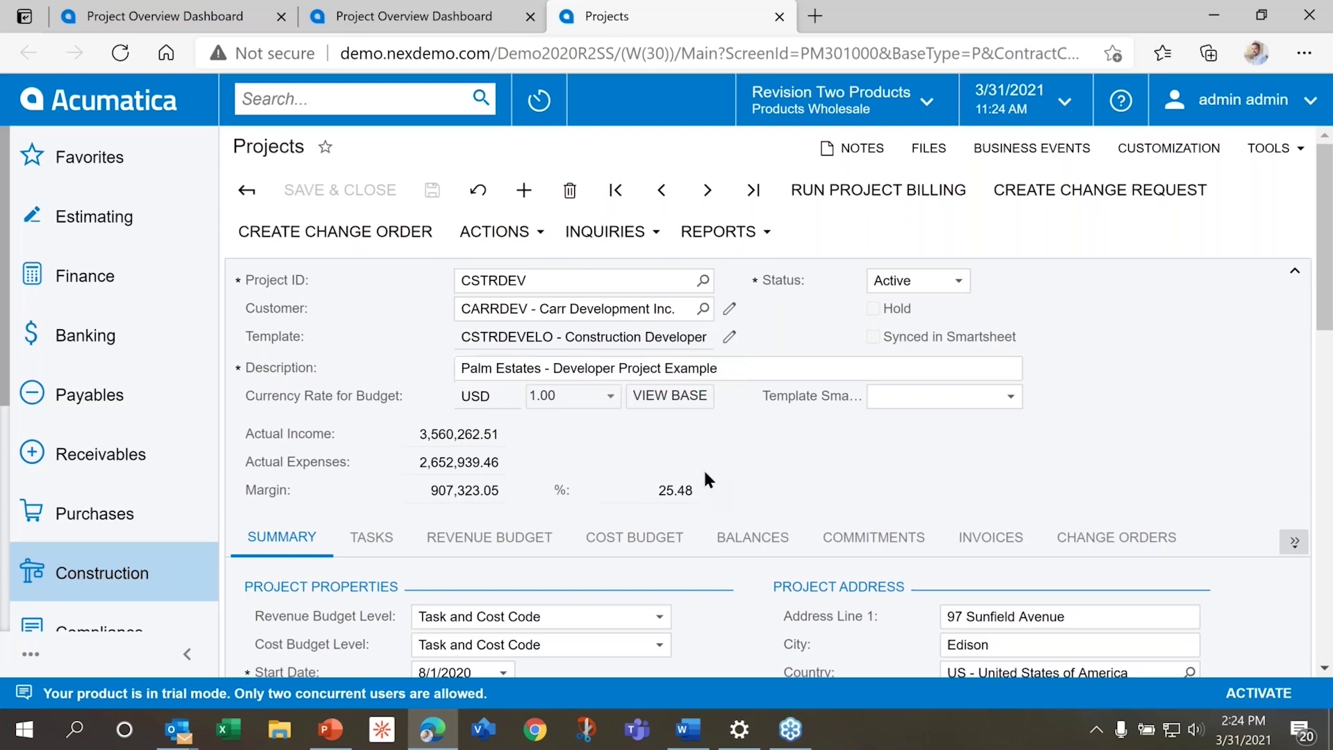
pyautogui.scroll(-5, 703, 468)
pyautogui.scroll(6, 702, 464)
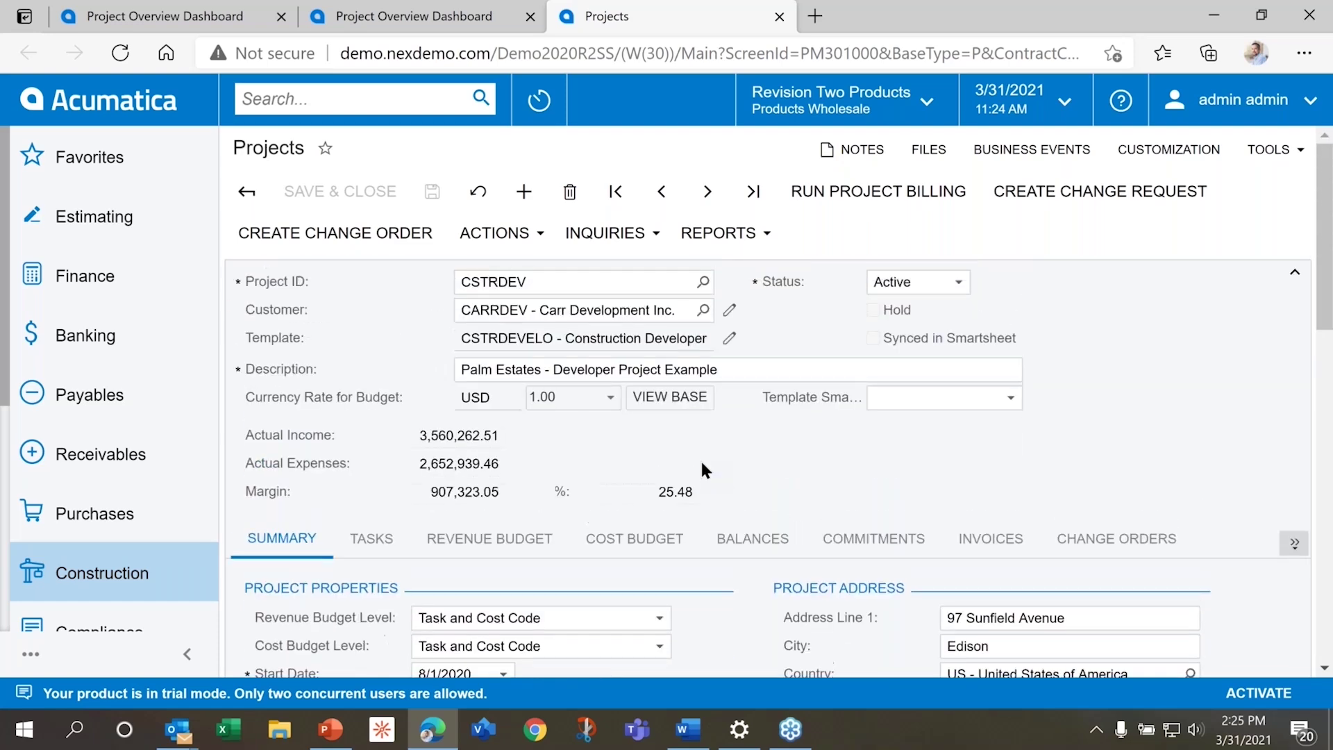
pyautogui.click(173, 107)
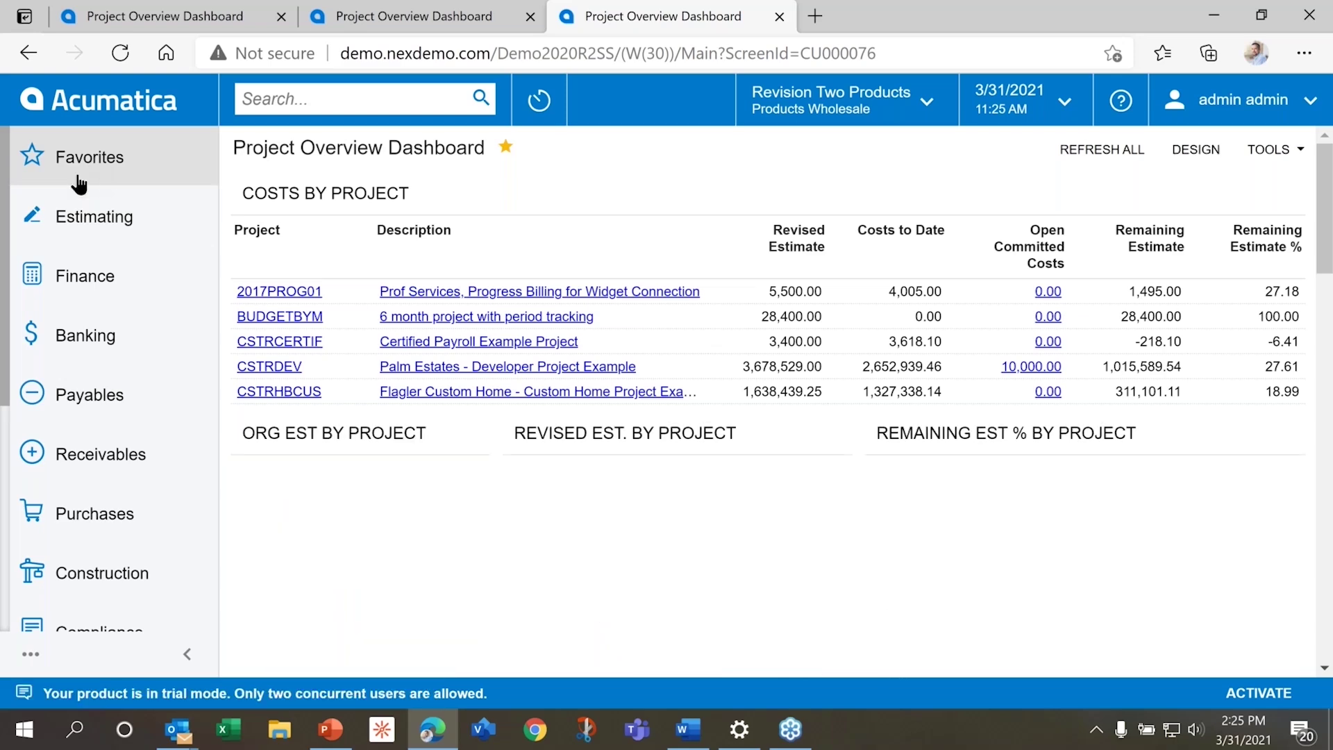
# Open the Project Consultant dashboard from Favorites and list its 7 My Tasks in DB Tasks.
pyautogui.click(78, 182)
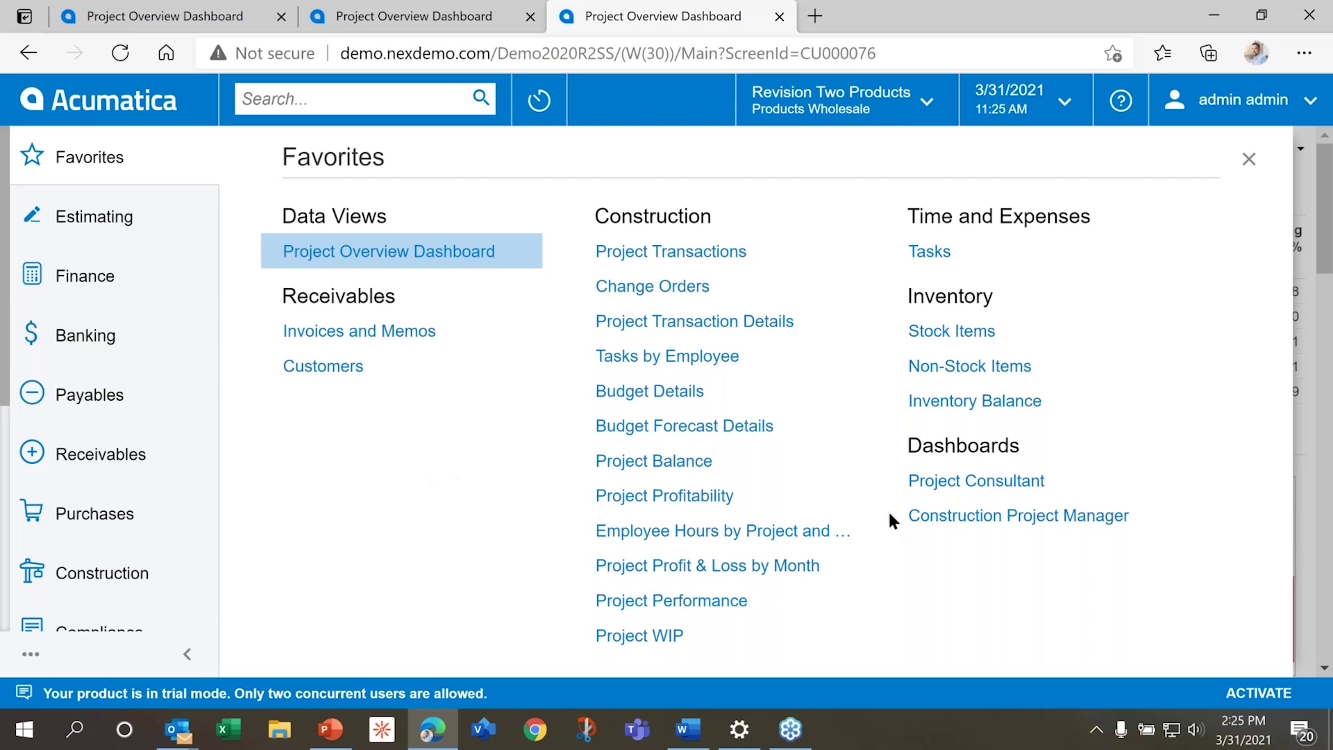
pyautogui.click(988, 497)
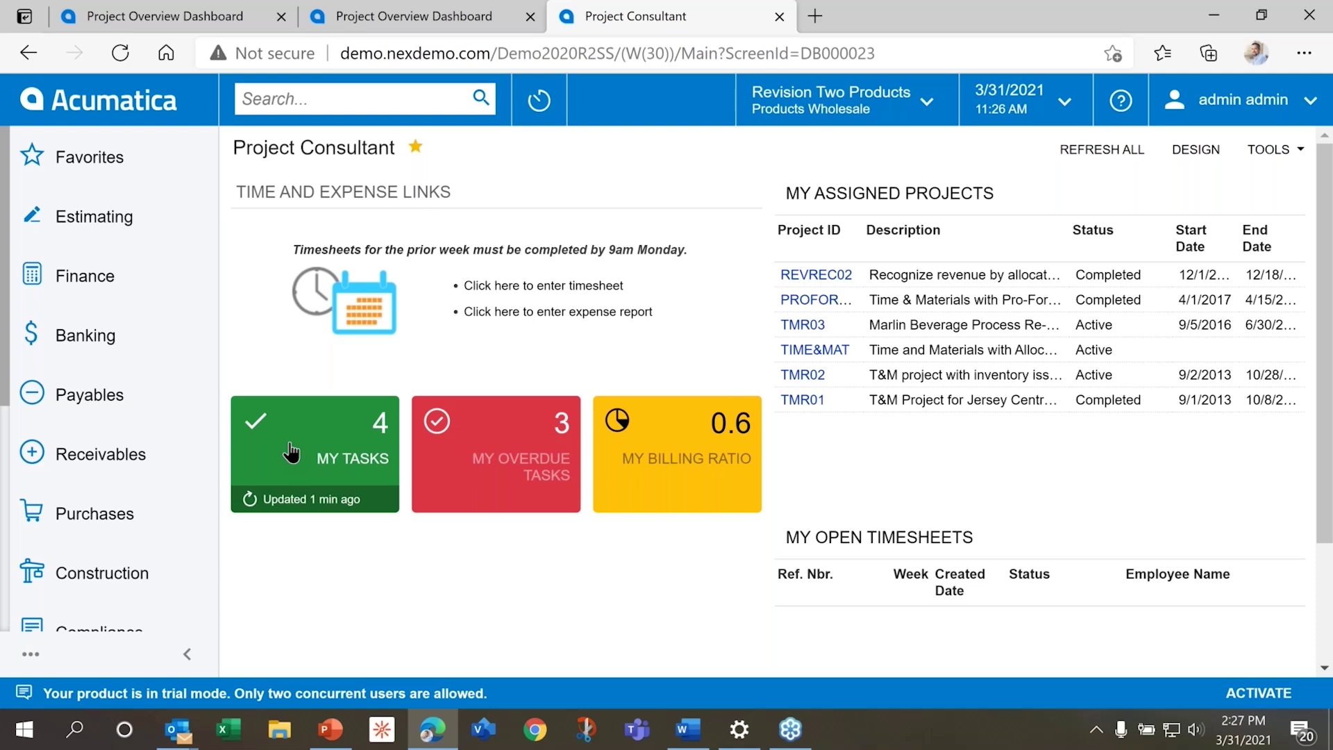
pyautogui.click(291, 452)
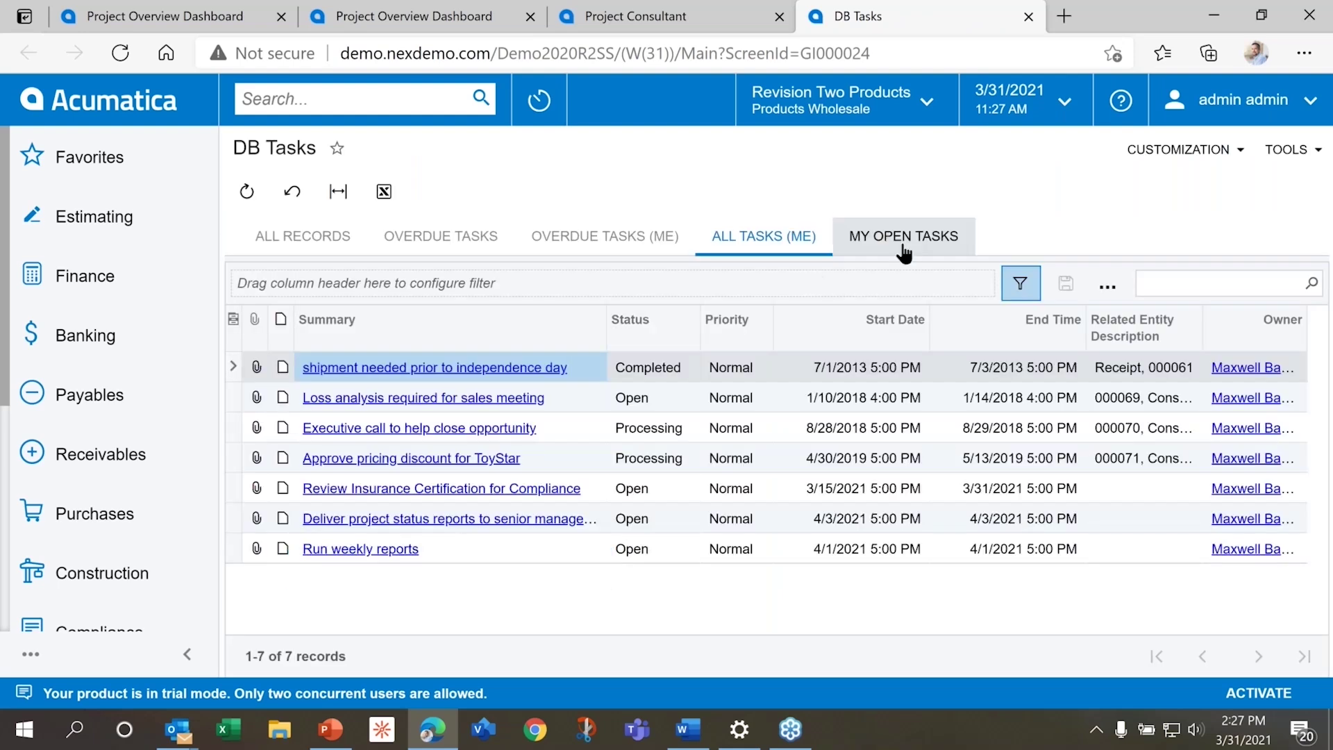
# Switch DB Tasks to the MY OPEN TASKS tab, showing 4 open tasks.
pyautogui.click(854, 243)
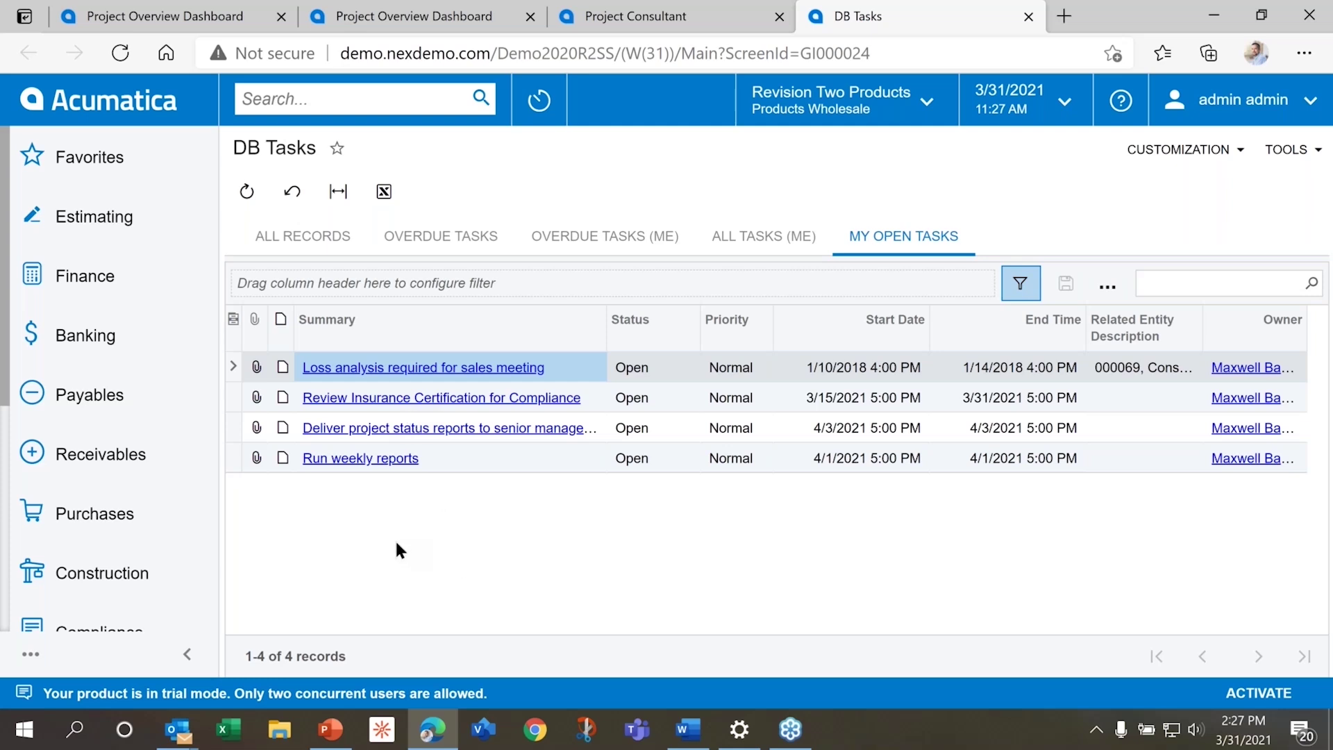
pyautogui.scroll(-6, 134, 580)
# Open the Construction Project Manager dashboard from the full Dashboards list.
pyautogui.click(137, 534)
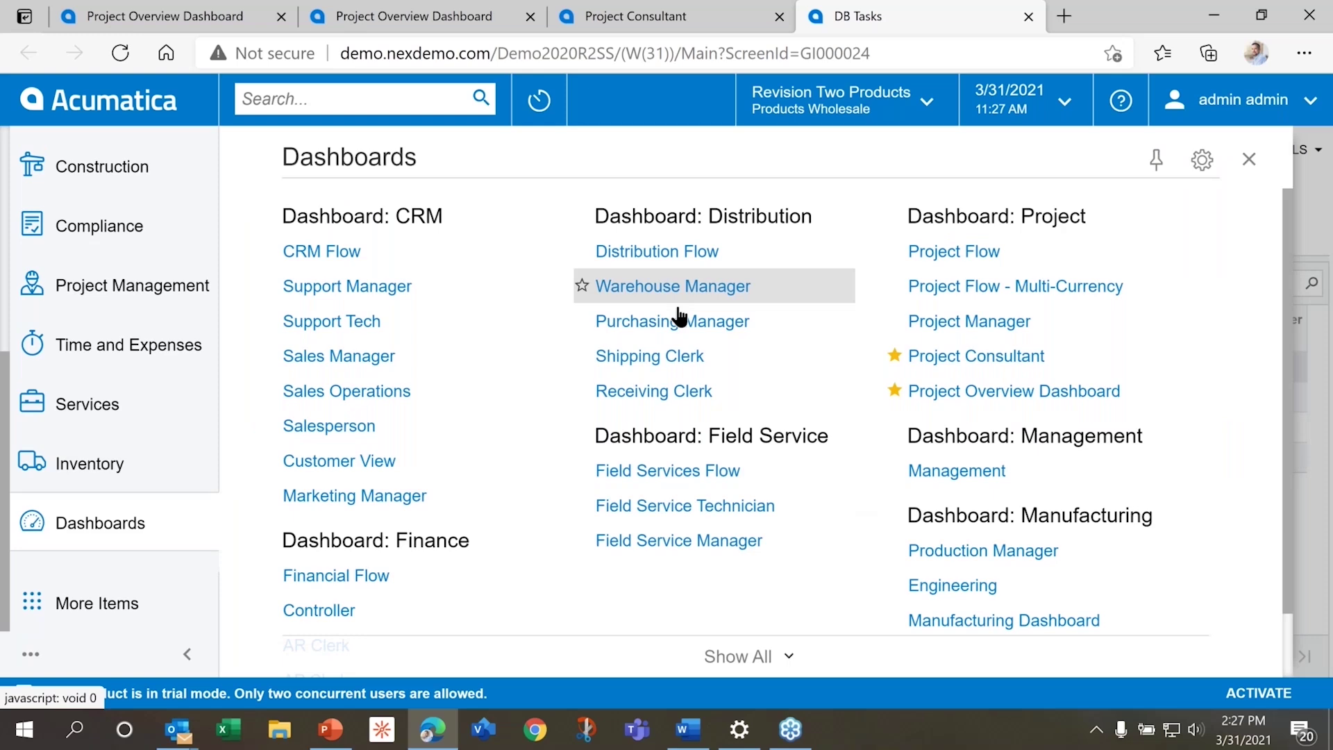
pyautogui.click(722, 656)
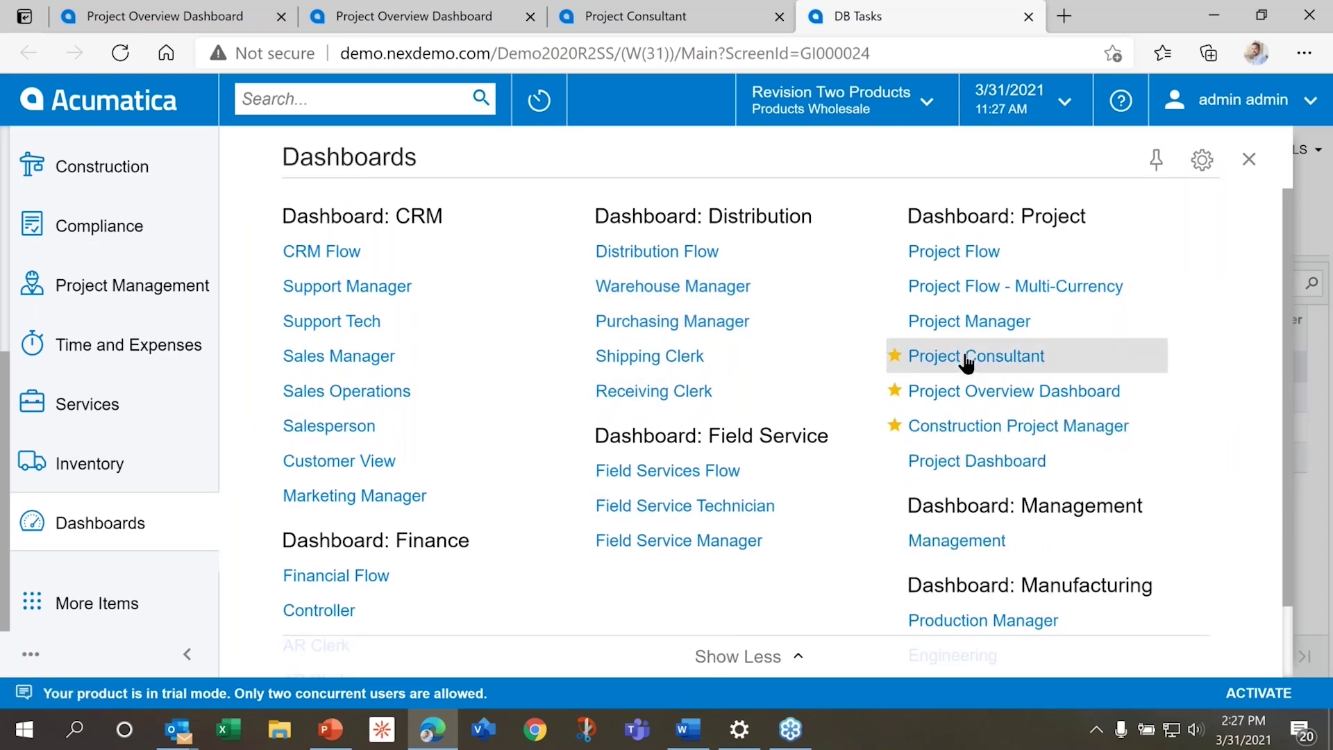
pyautogui.click(959, 433)
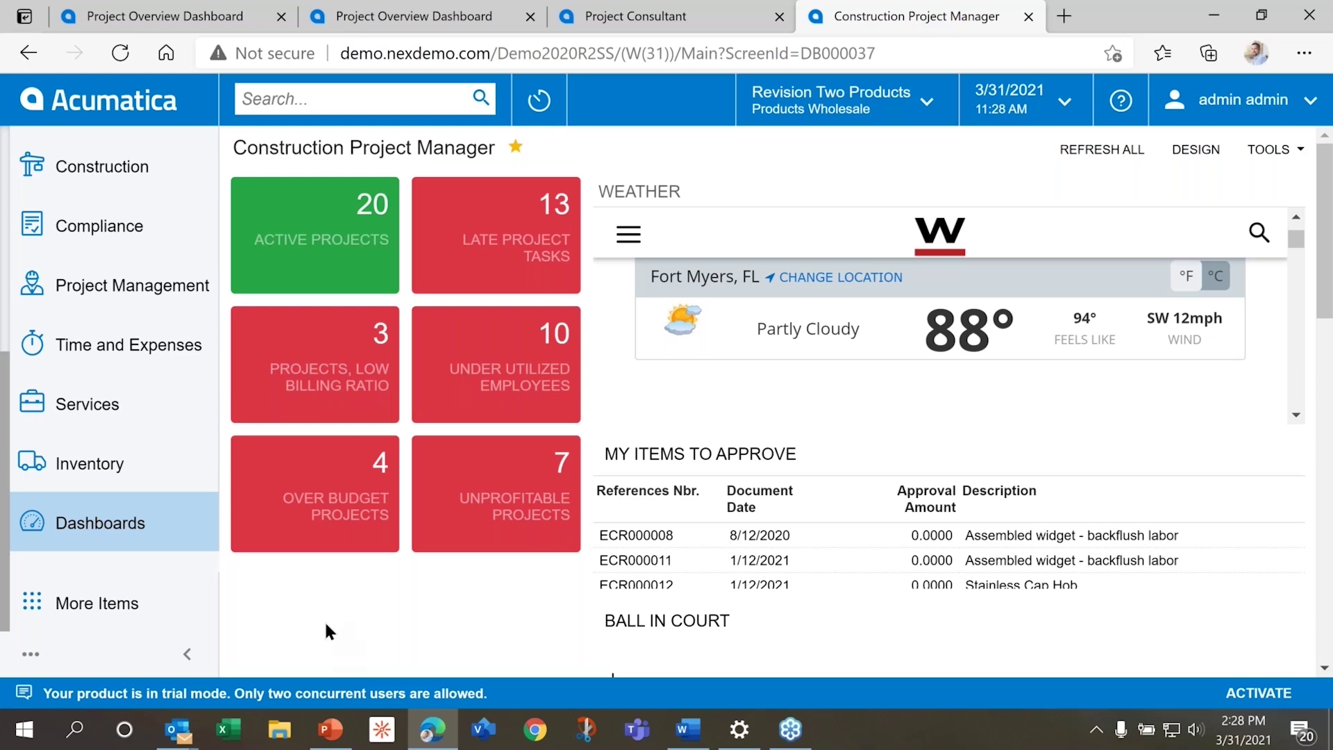
# Review the dashboard's 25 tasks, 3 overdue, approvals, Ball in Court and four open project issues.
pyautogui.scroll(-3, 427, 578)
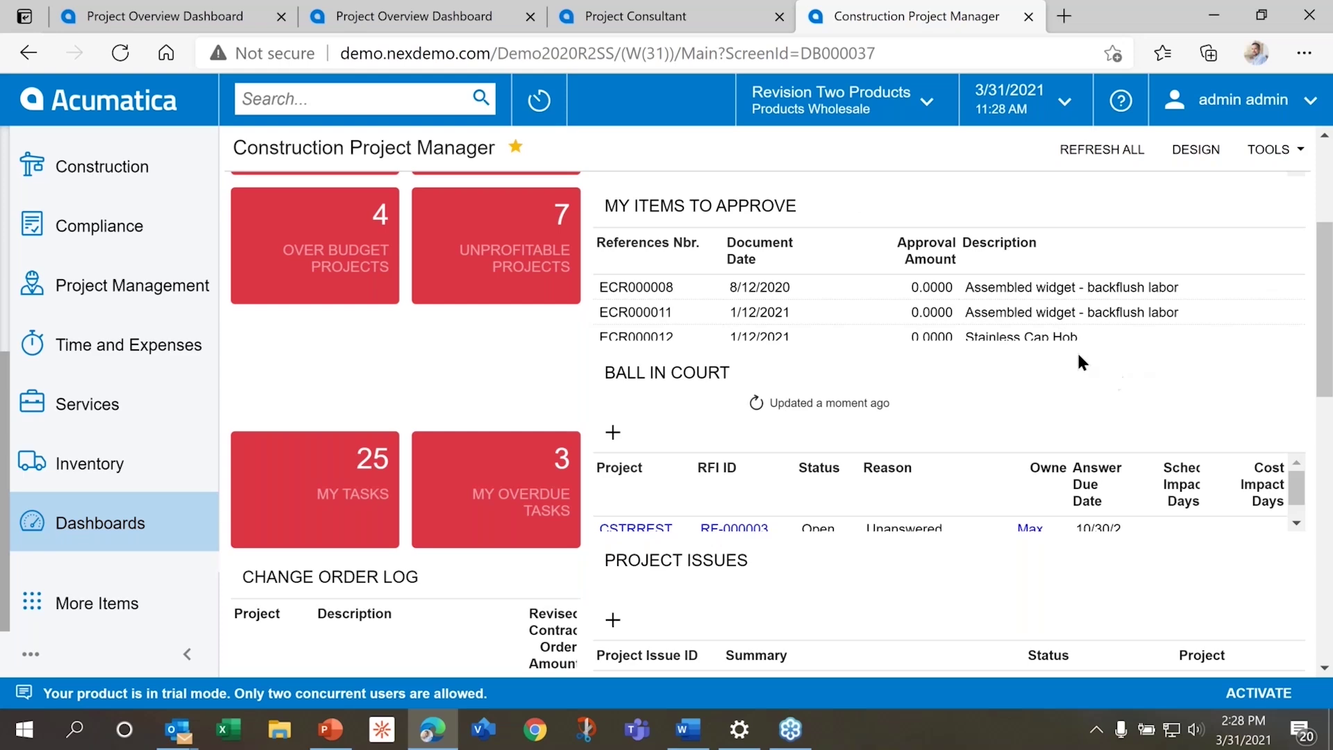
pyautogui.scroll(-2, 1007, 311)
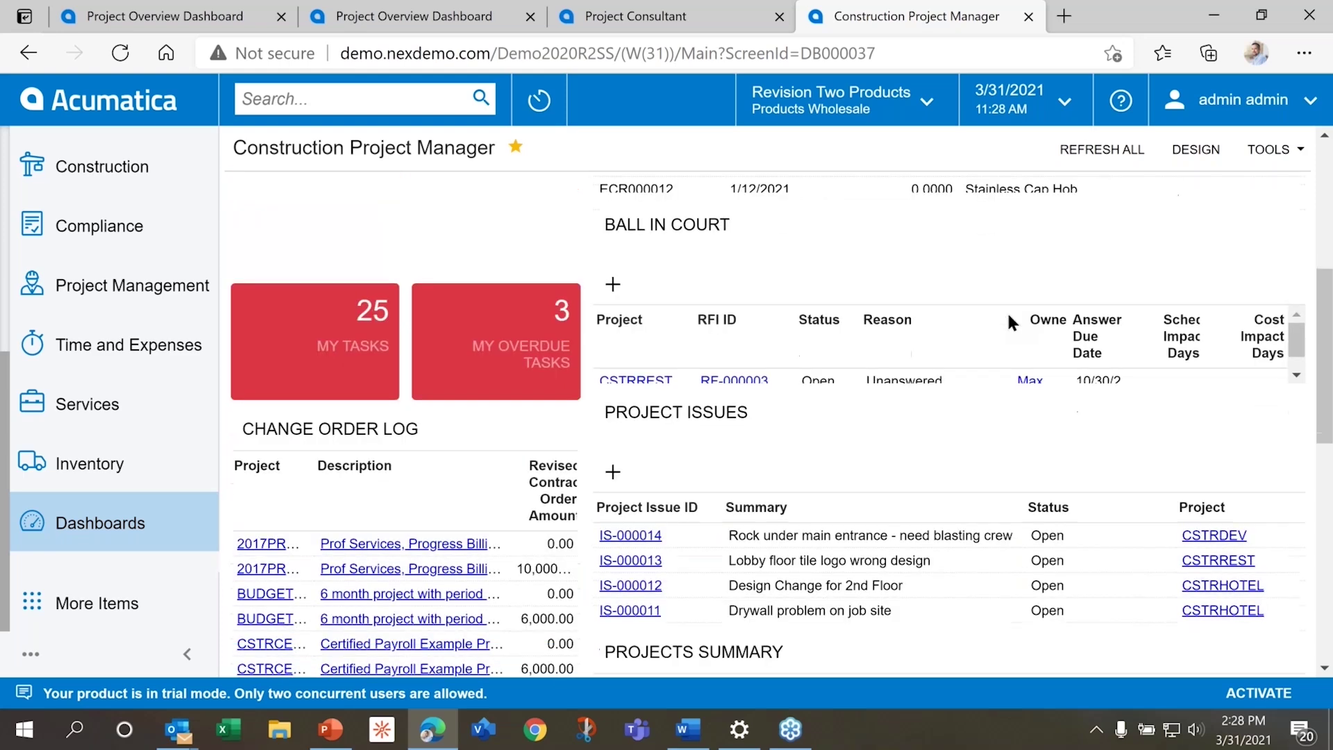
pyautogui.scroll(3, 1007, 311)
pyautogui.scroll(-2, 804, 448)
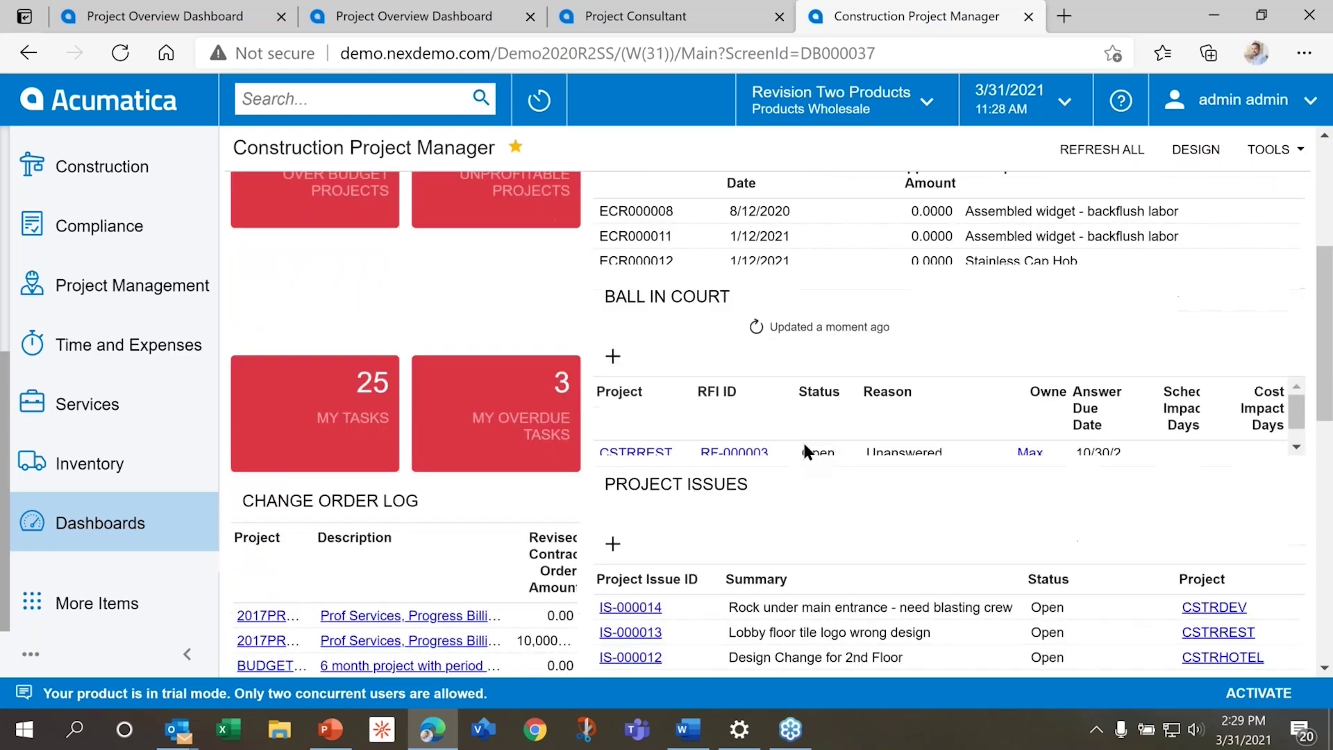
pyautogui.scroll(-1, 804, 444)
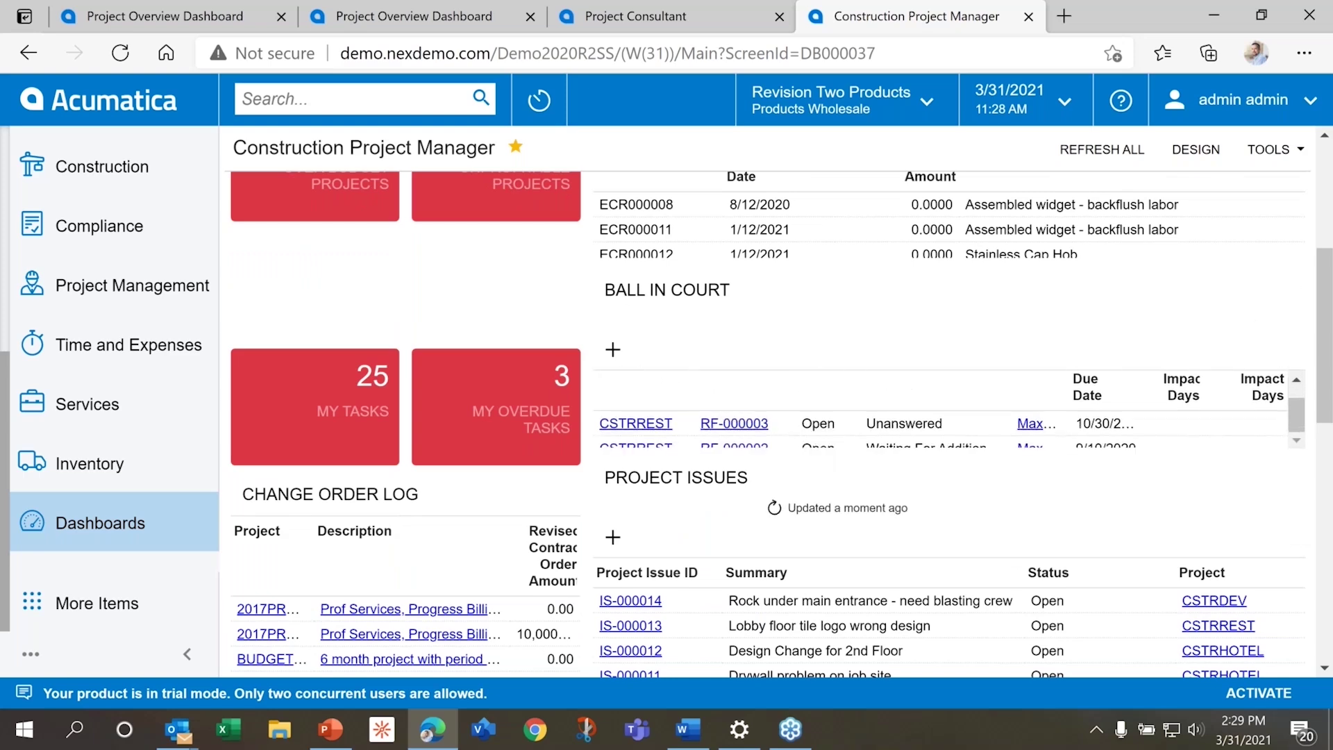
pyautogui.scroll(-3, 869, 378)
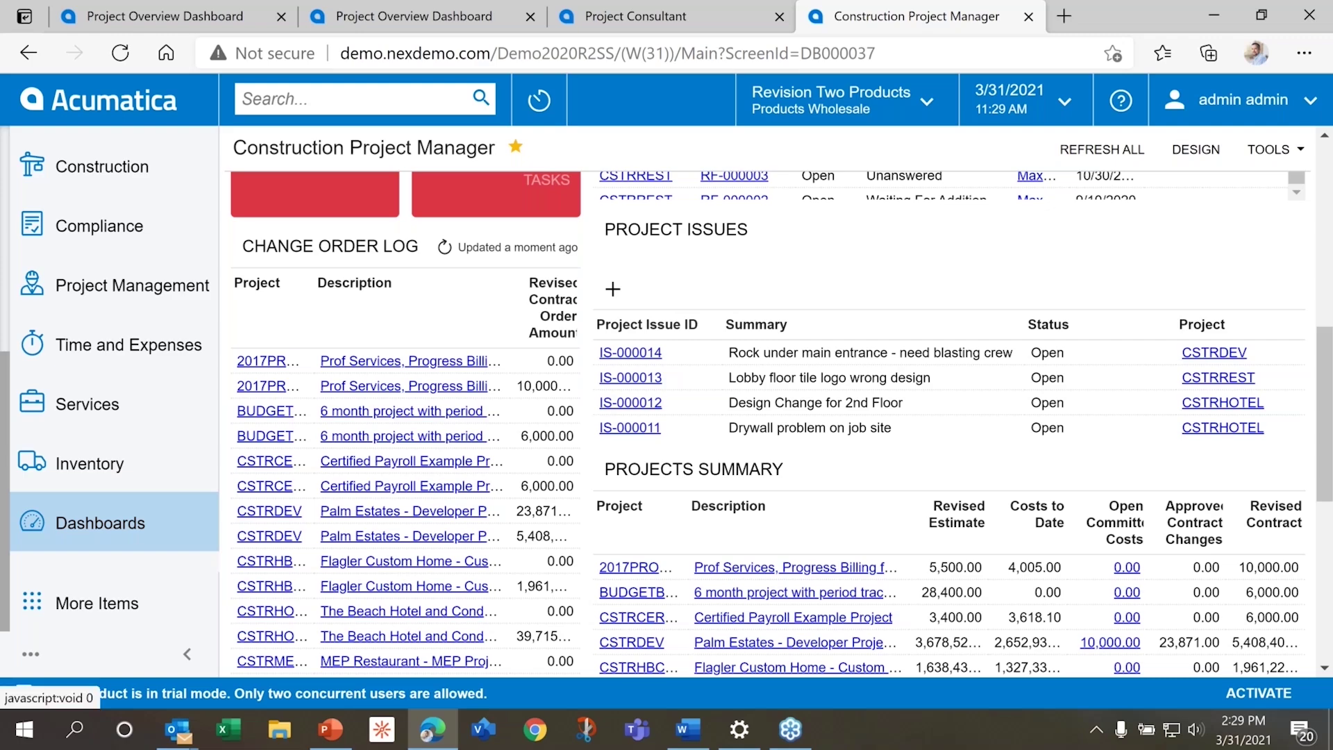
pyautogui.scroll(-5, 781, 425)
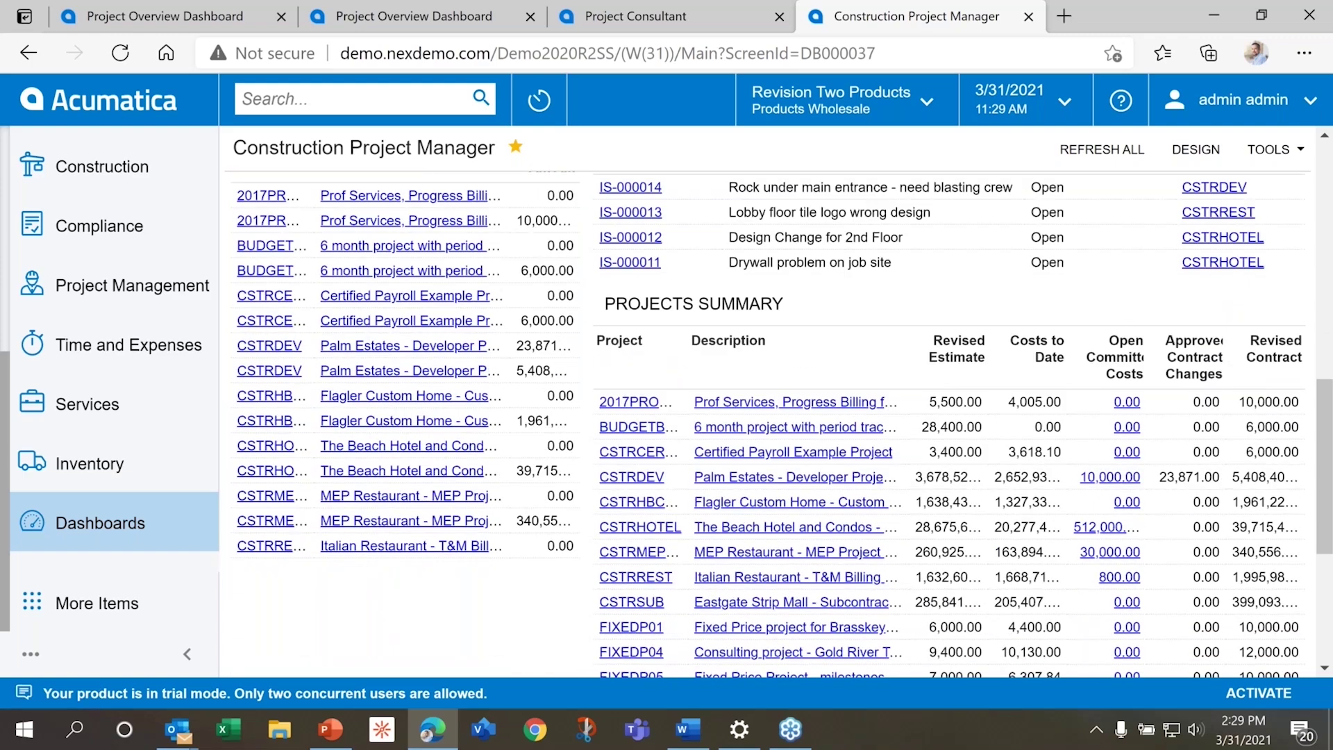
pyautogui.scroll(2, 358, 292)
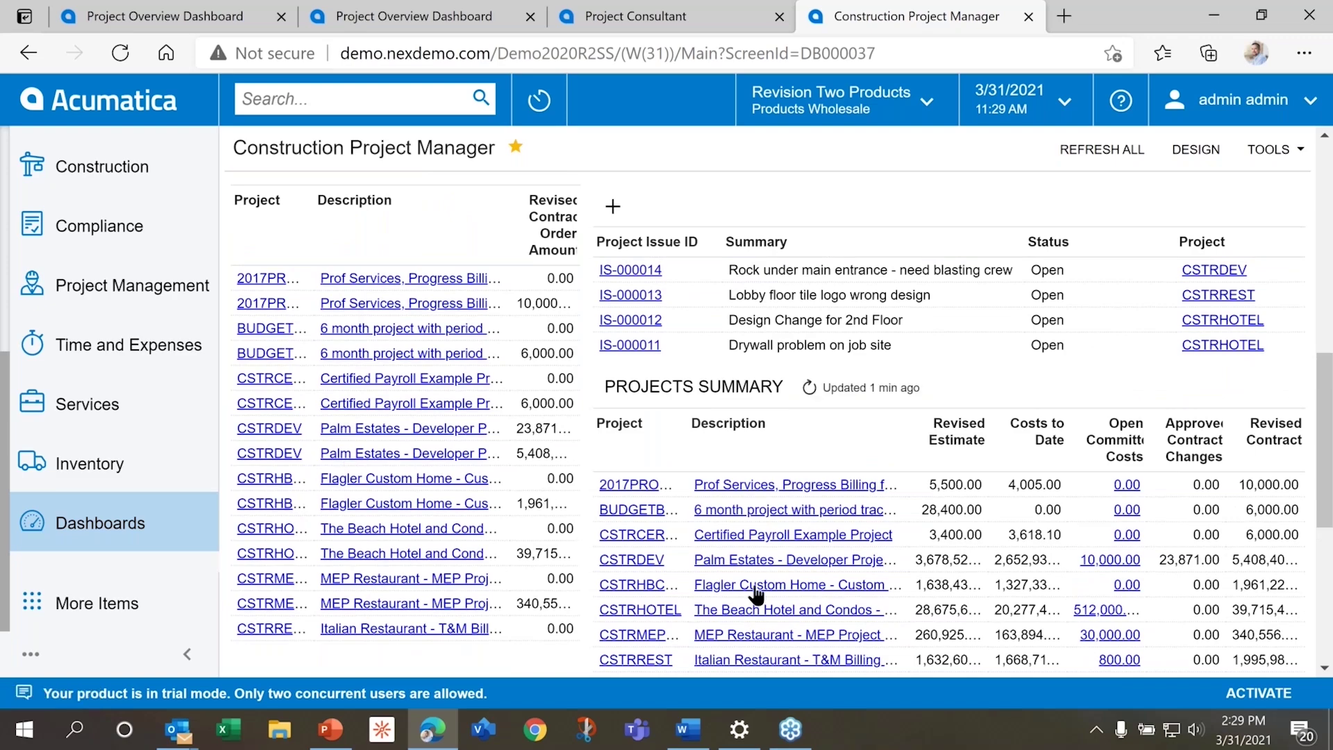
pyautogui.scroll(-5, 859, 564)
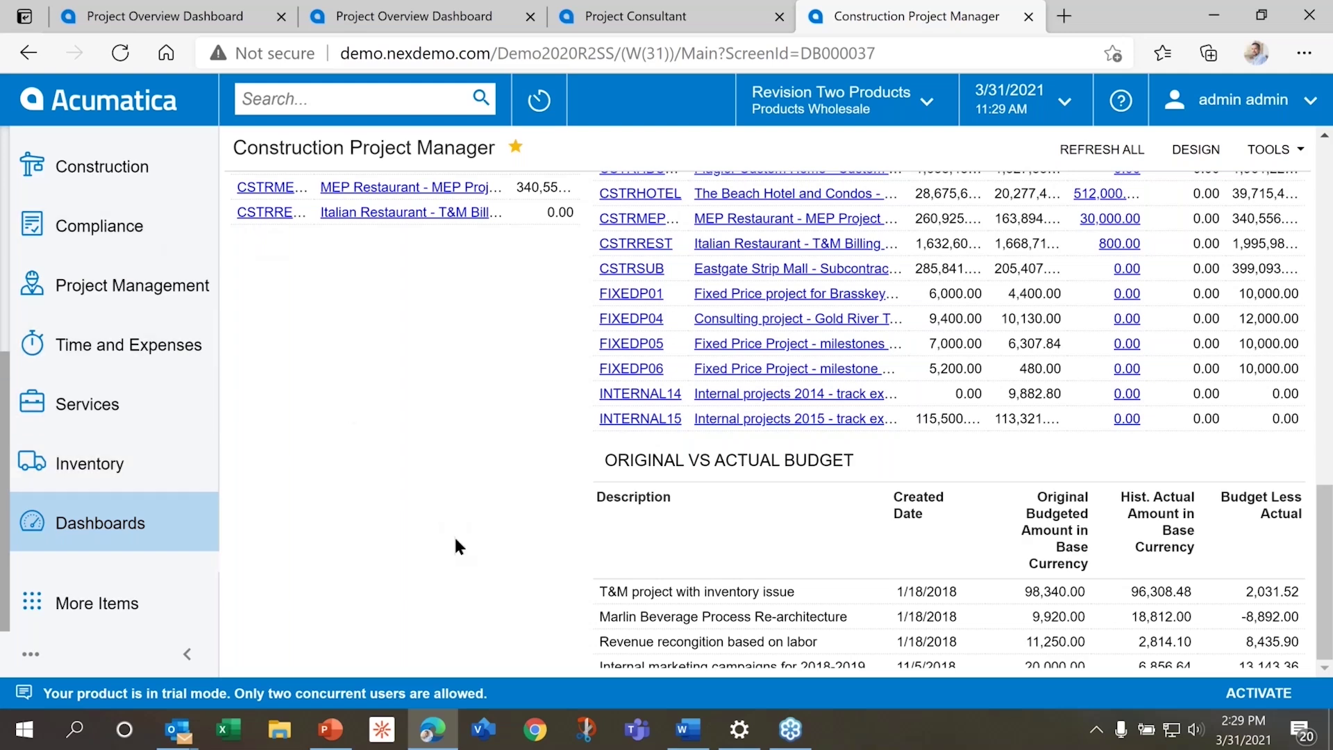
pyautogui.scroll(15, 455, 546)
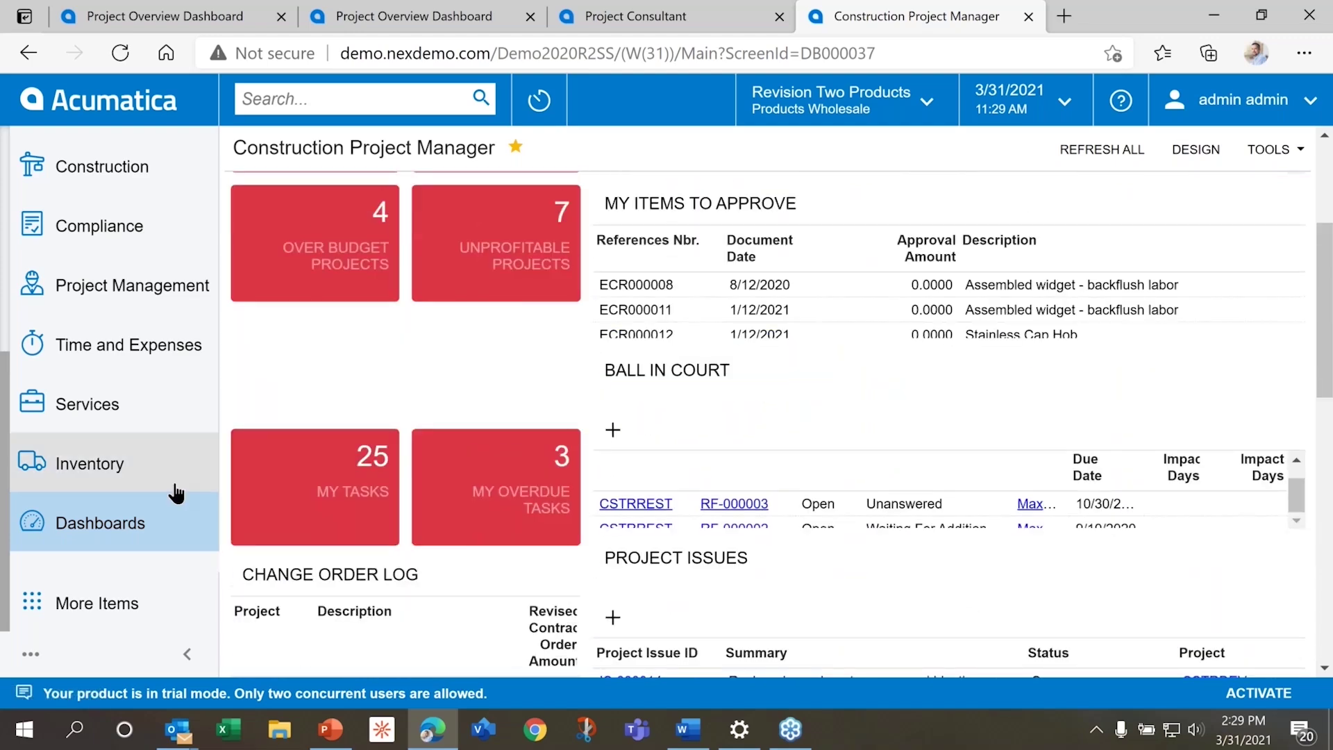
pyautogui.scroll(5, 170, 497)
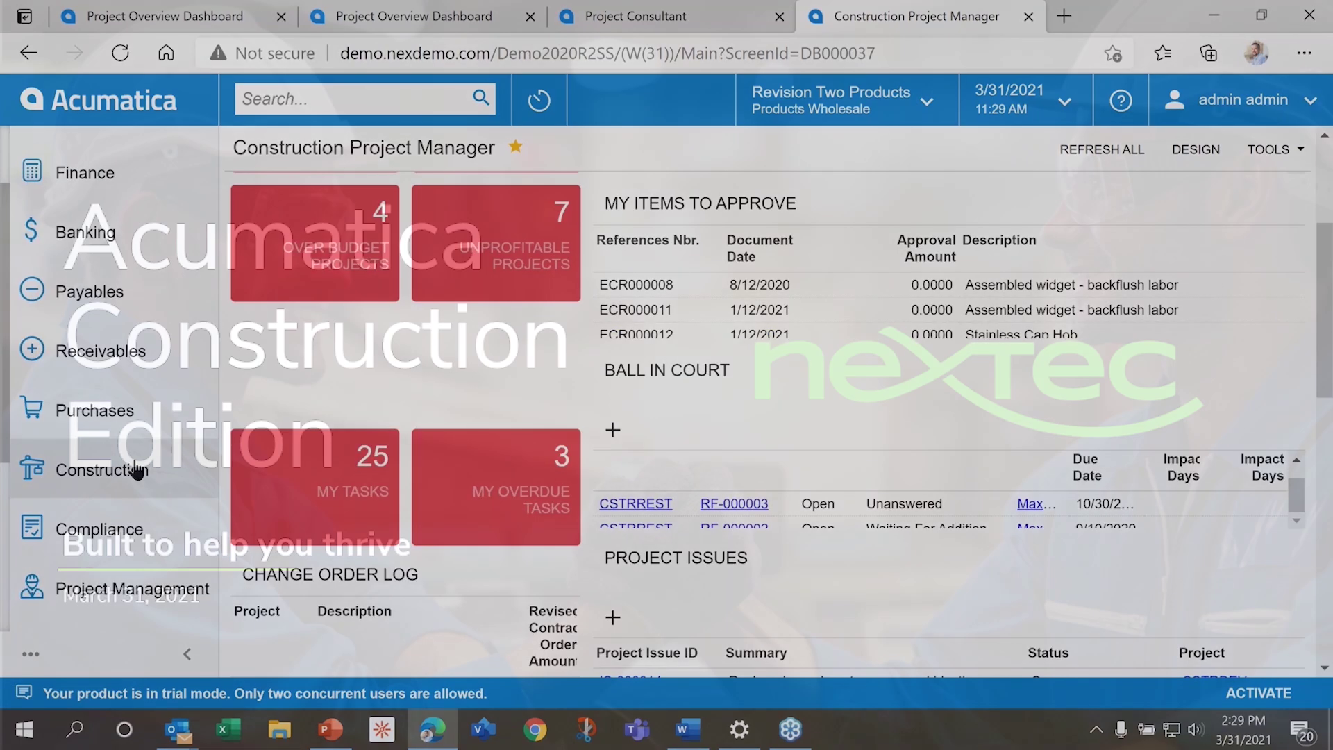